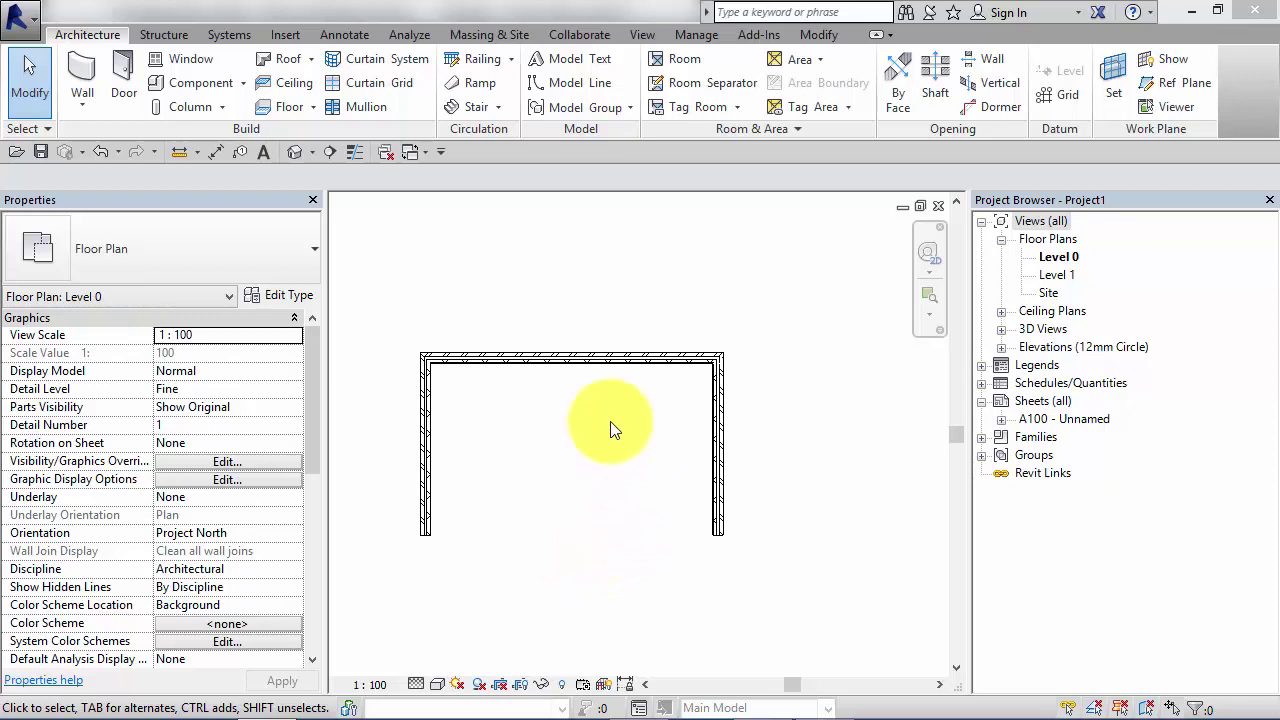
- Bring up the Annotate tools beside the Level 0 floor plan
click(352, 34)
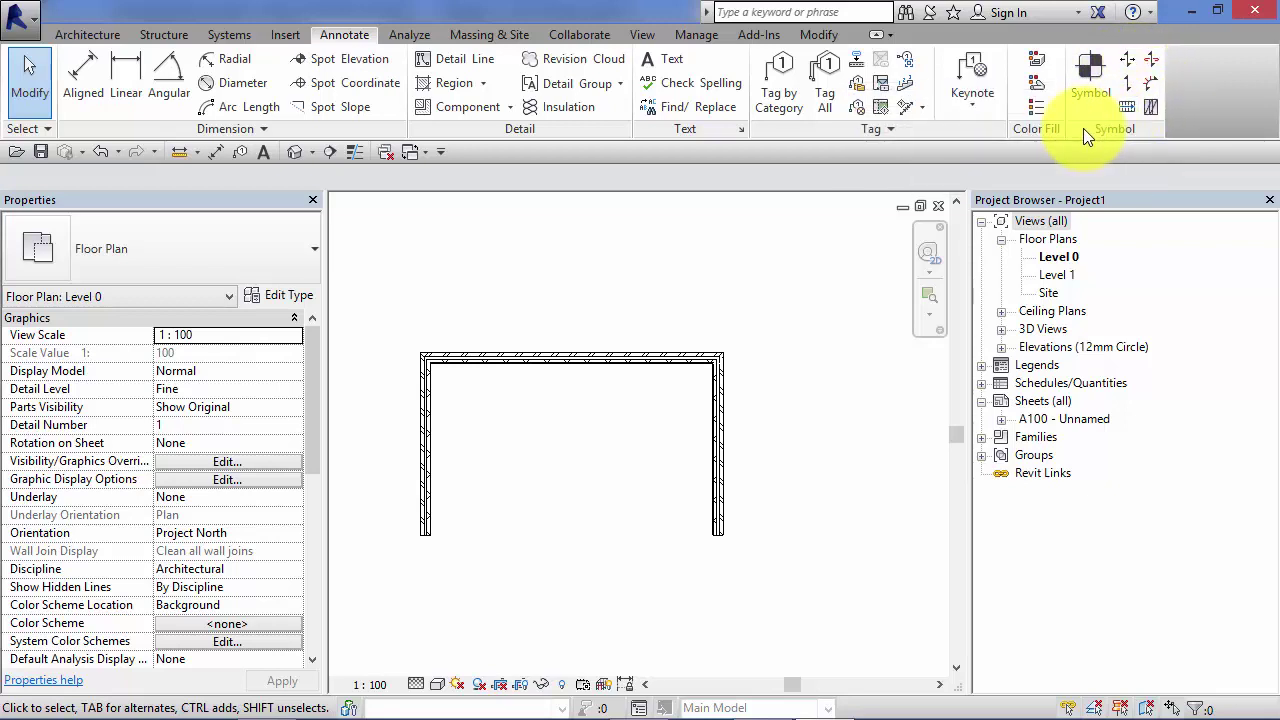
- Place an Anno_North_Arrow Standard symbol to the upper right of the U-shaped wall outline
click(1086, 72)
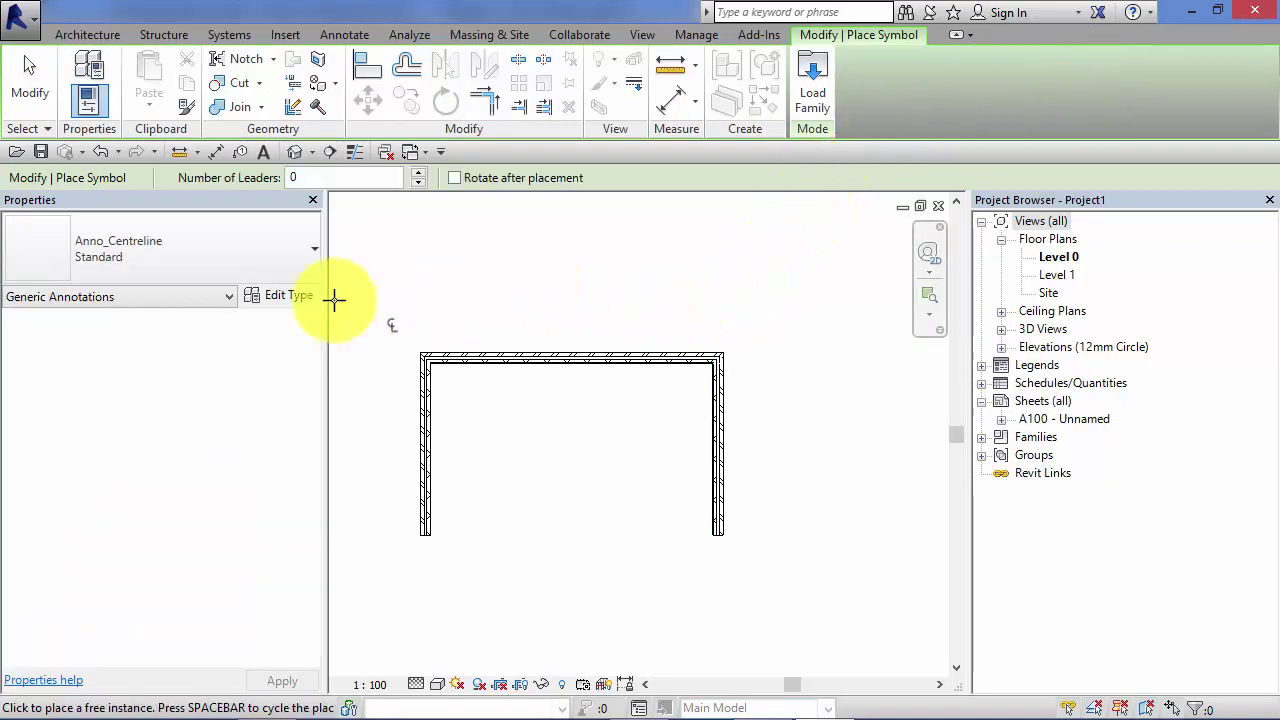
click(262, 256)
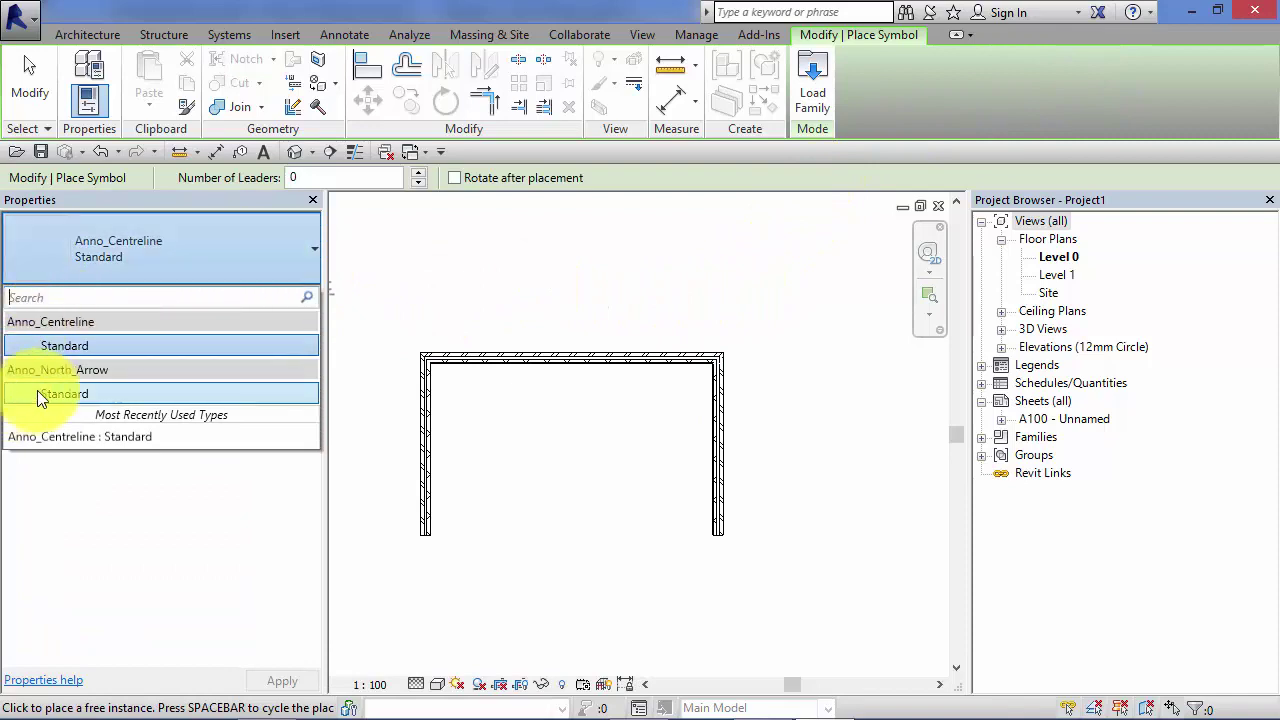
click(87, 393)
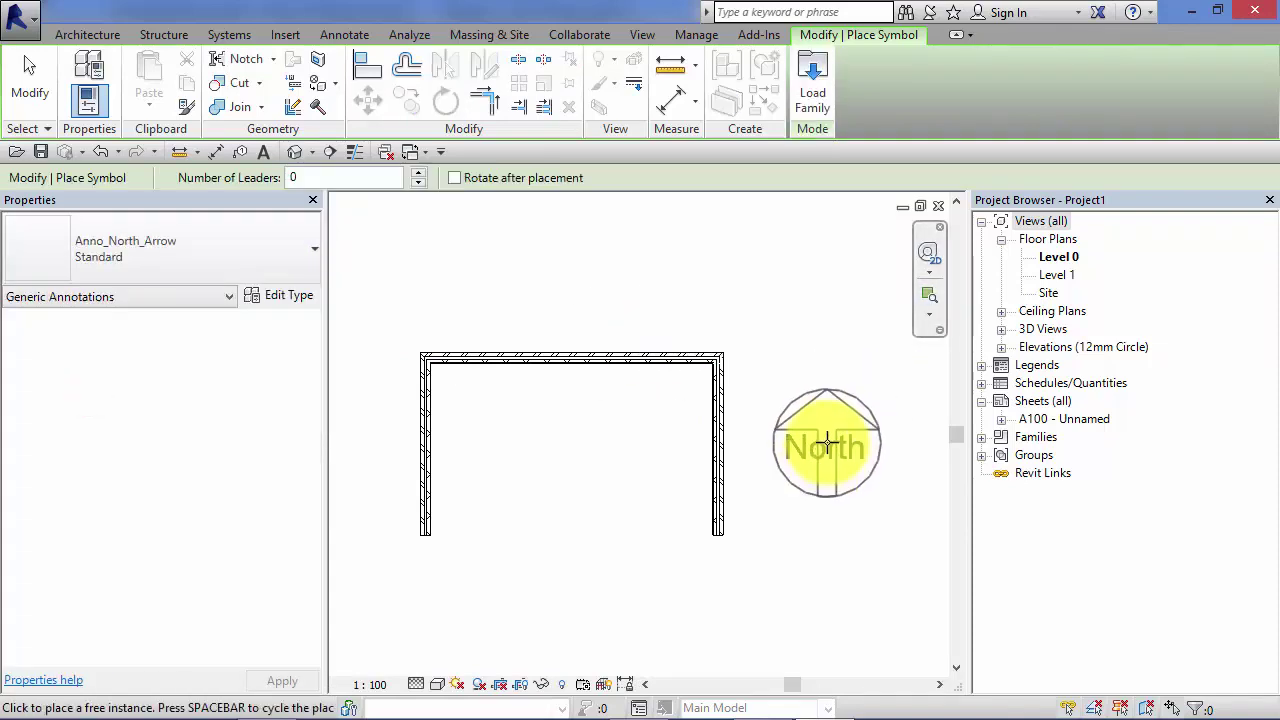
middle_drag(835, 447, 797, 435)
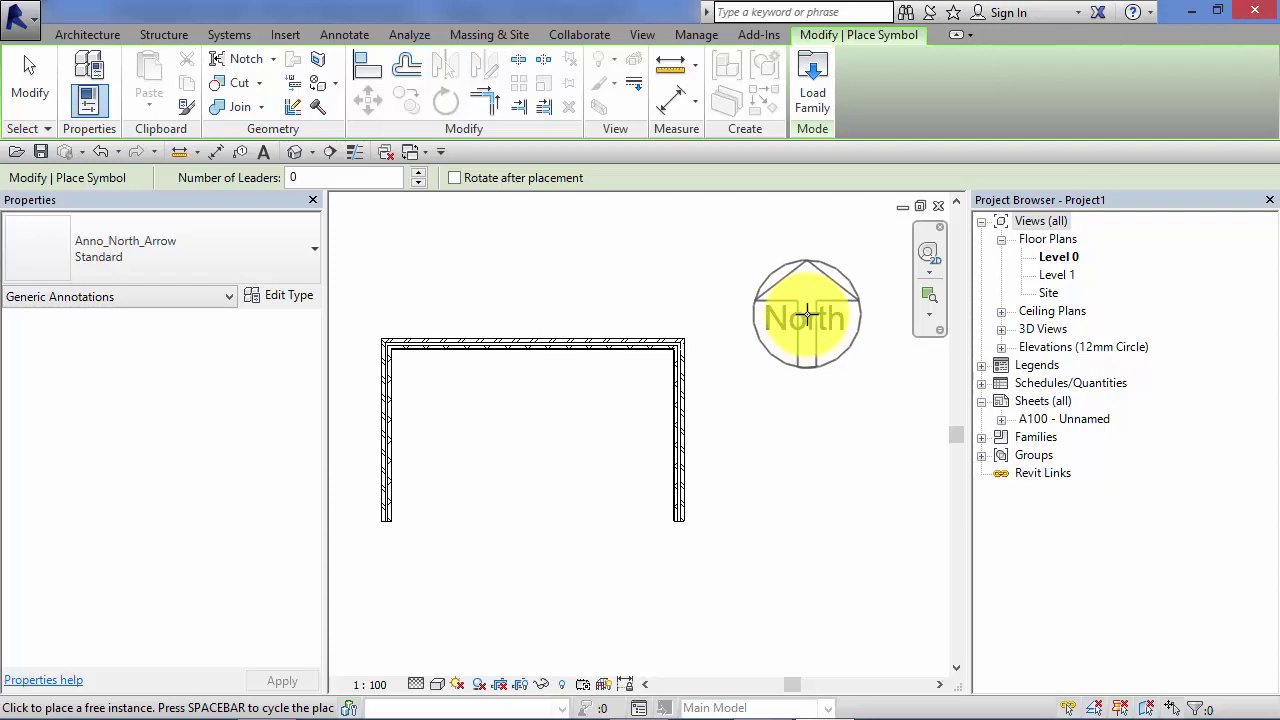
click(806, 316)
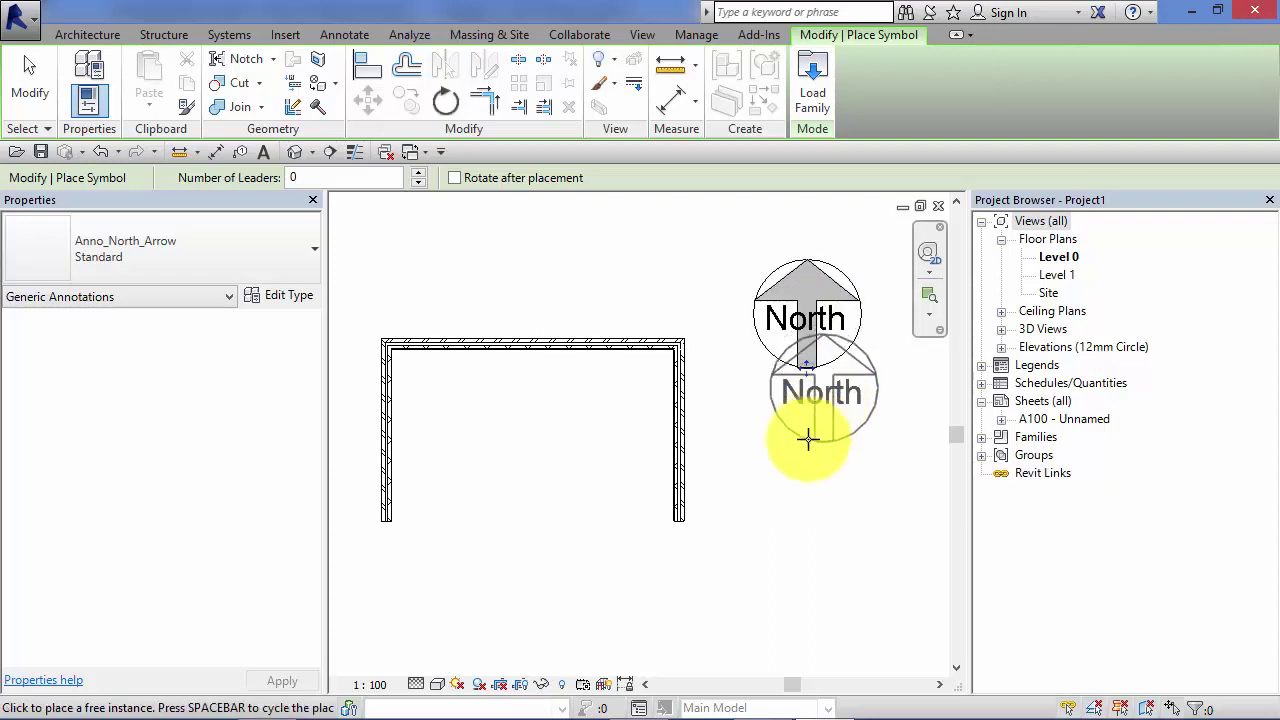
middle_drag(814, 484, 796, 520)
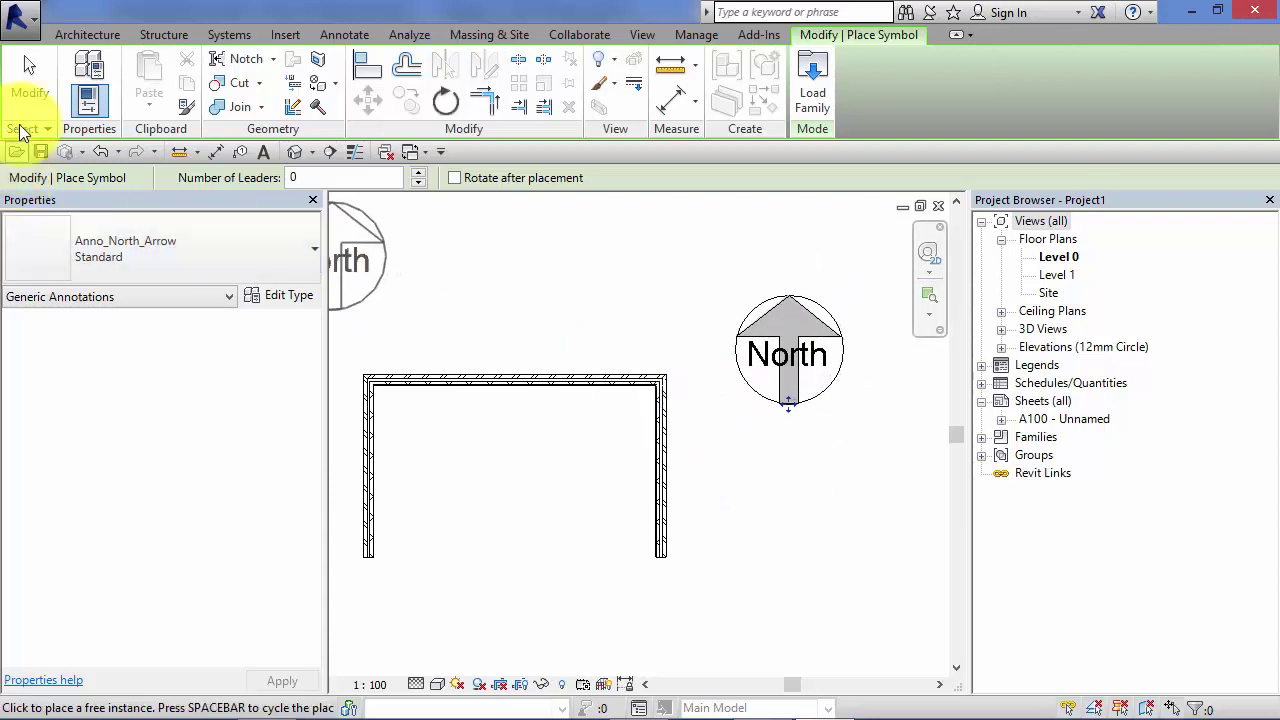
click(34, 103)
middle_drag(765, 514, 778, 510)
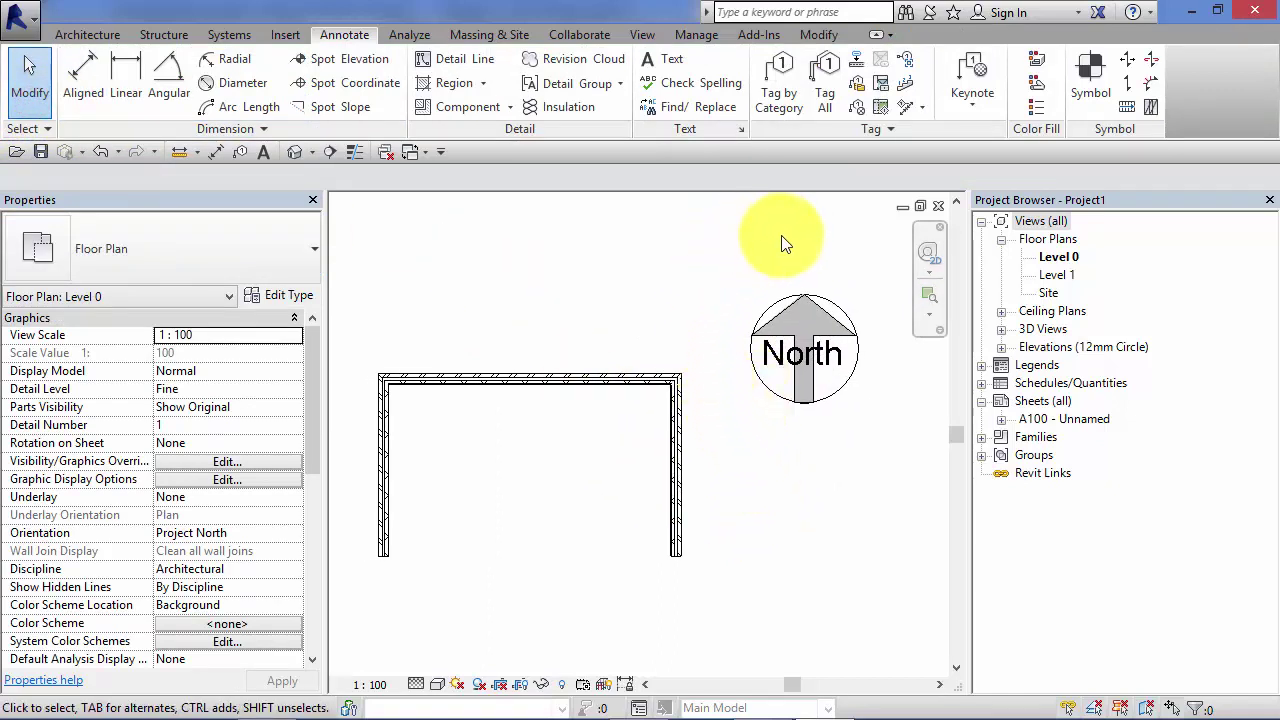
scroll(727, 428, down, 2)
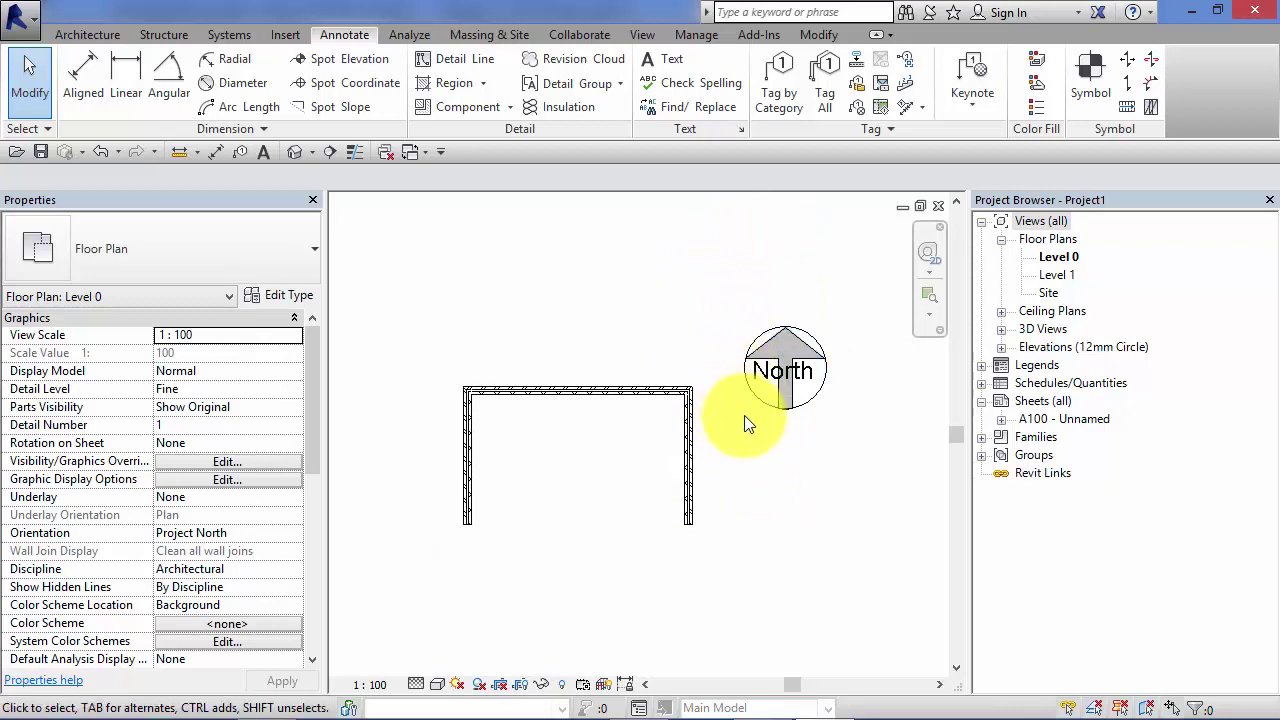
scroll(750, 420, up, 1)
middle_drag(782, 437, 762, 465)
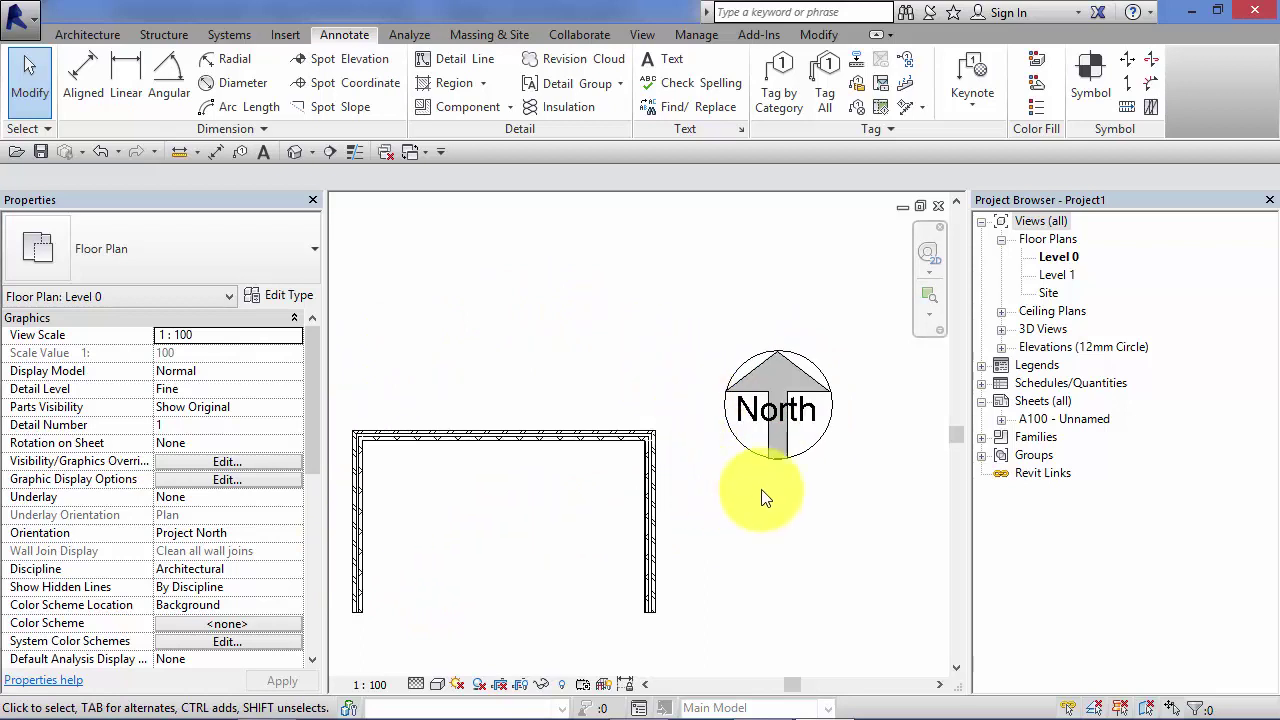
scroll(869, 491, up, 1)
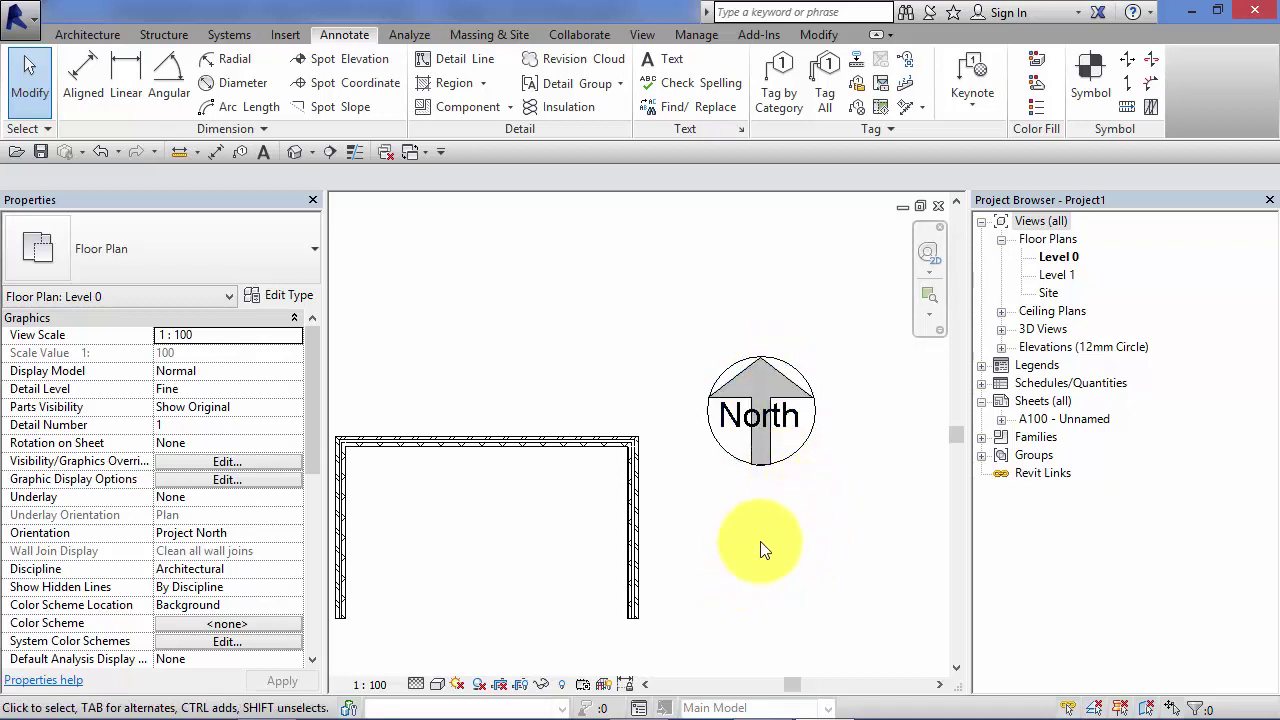
middle_drag(760, 548, 765, 548)
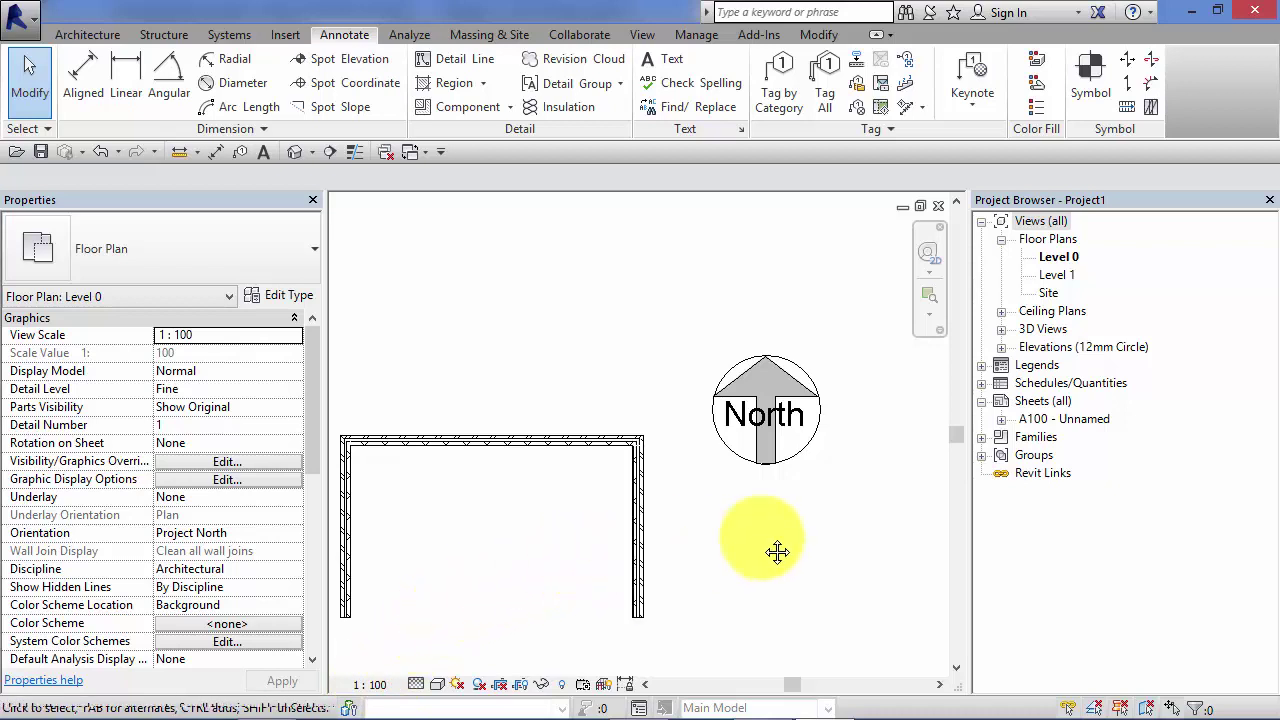
middle_drag(777, 551, 785, 530)
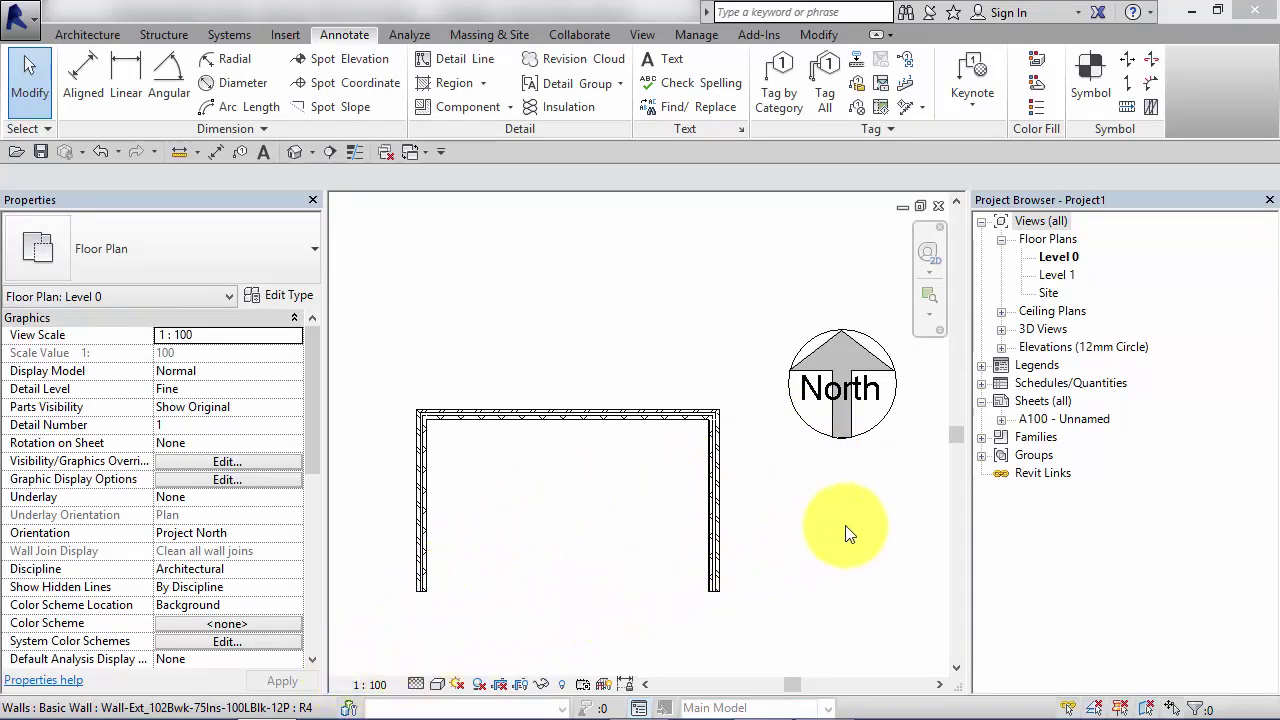
click(808, 426)
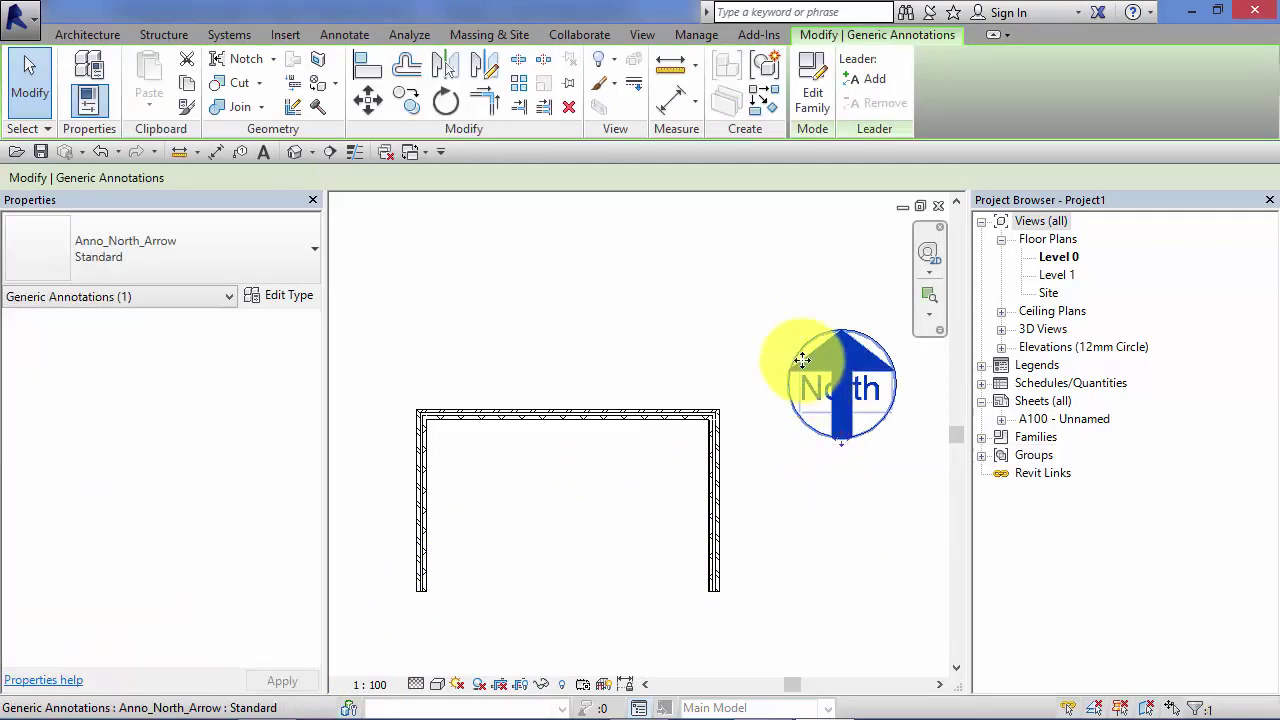
click(813, 86)
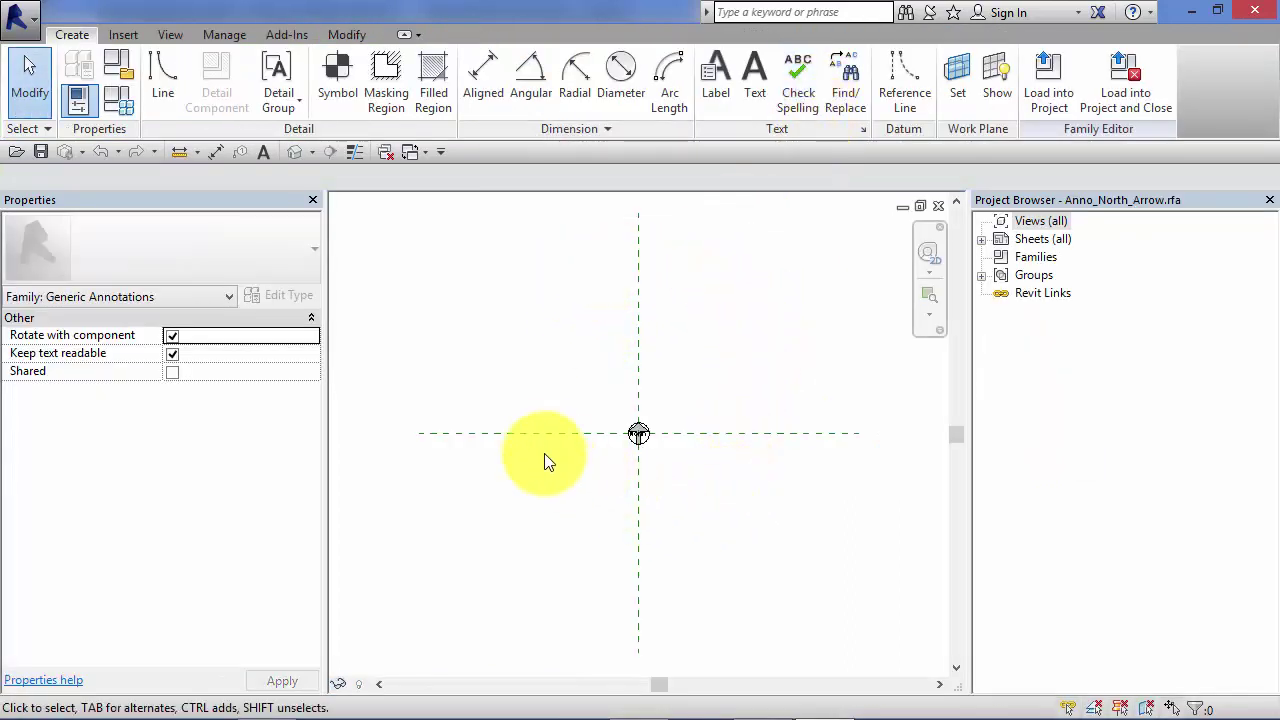
scroll(565, 425, up, 2)
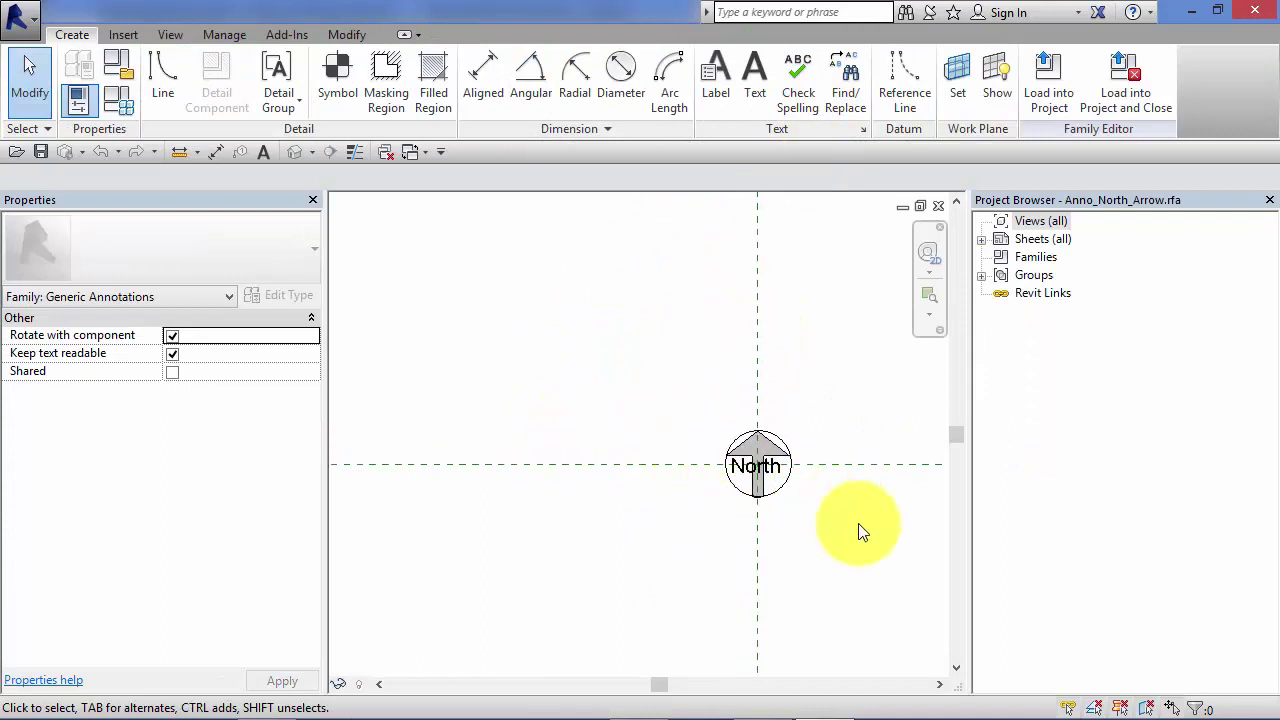
scroll(870, 550, up, 1)
scroll(783, 349, up, 4)
middle_drag(749, 620, 771, 529)
scroll(772, 516, up, 1)
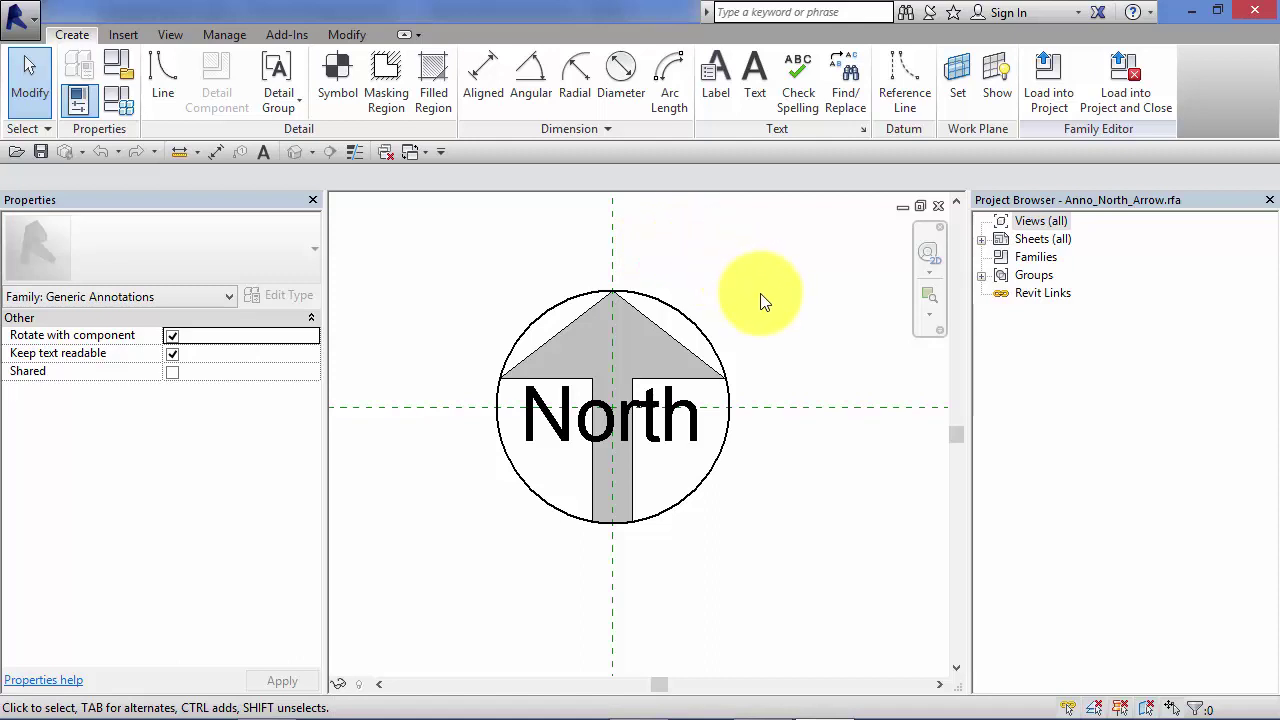
click(179, 152)
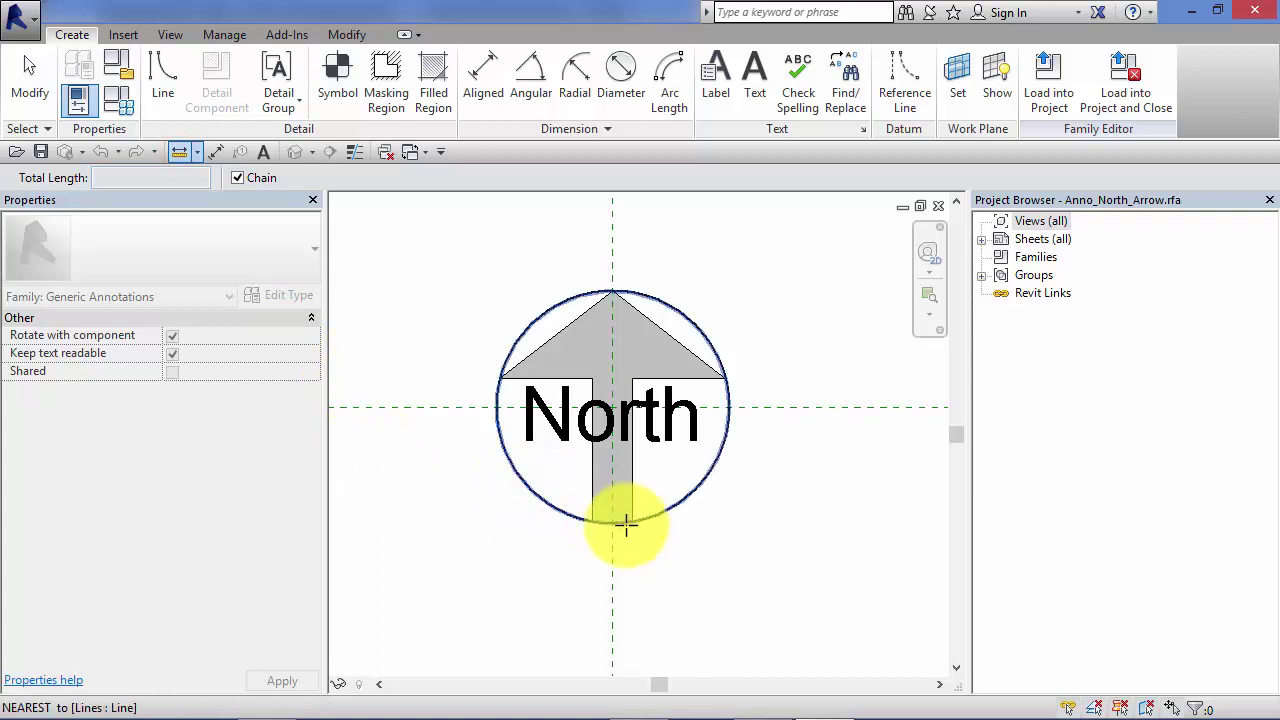
click(613, 522)
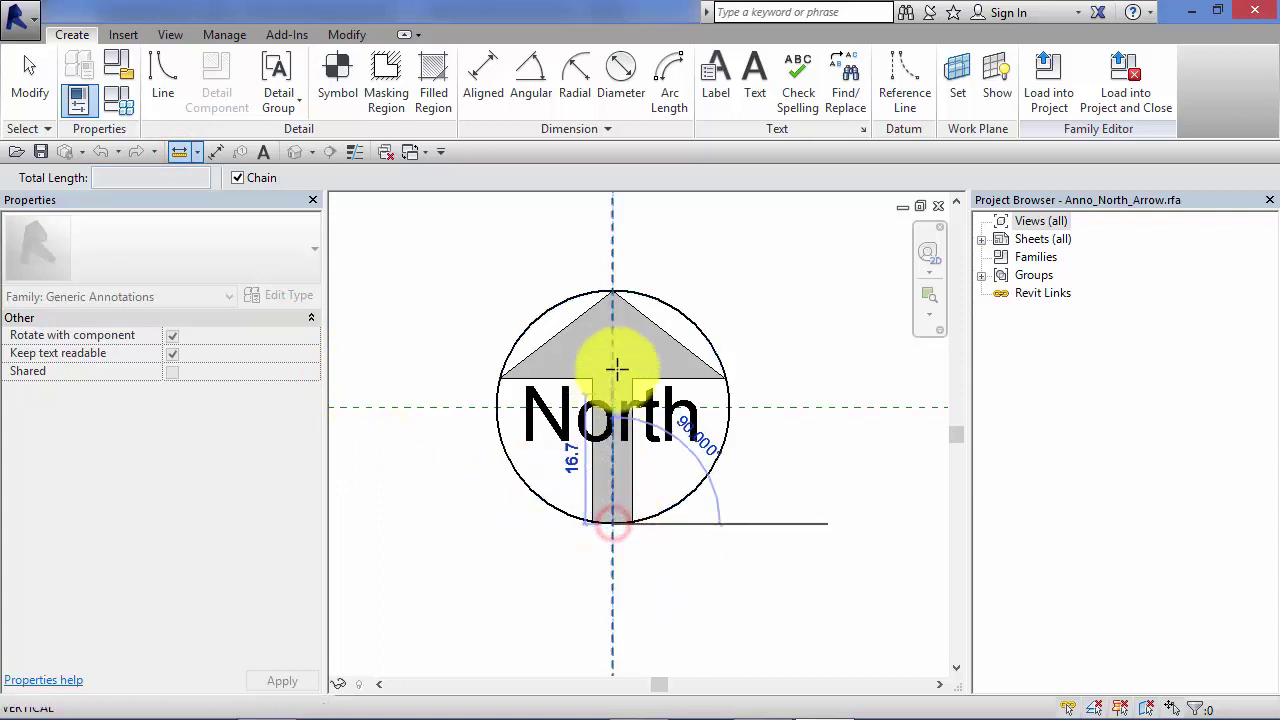
click(613, 290)
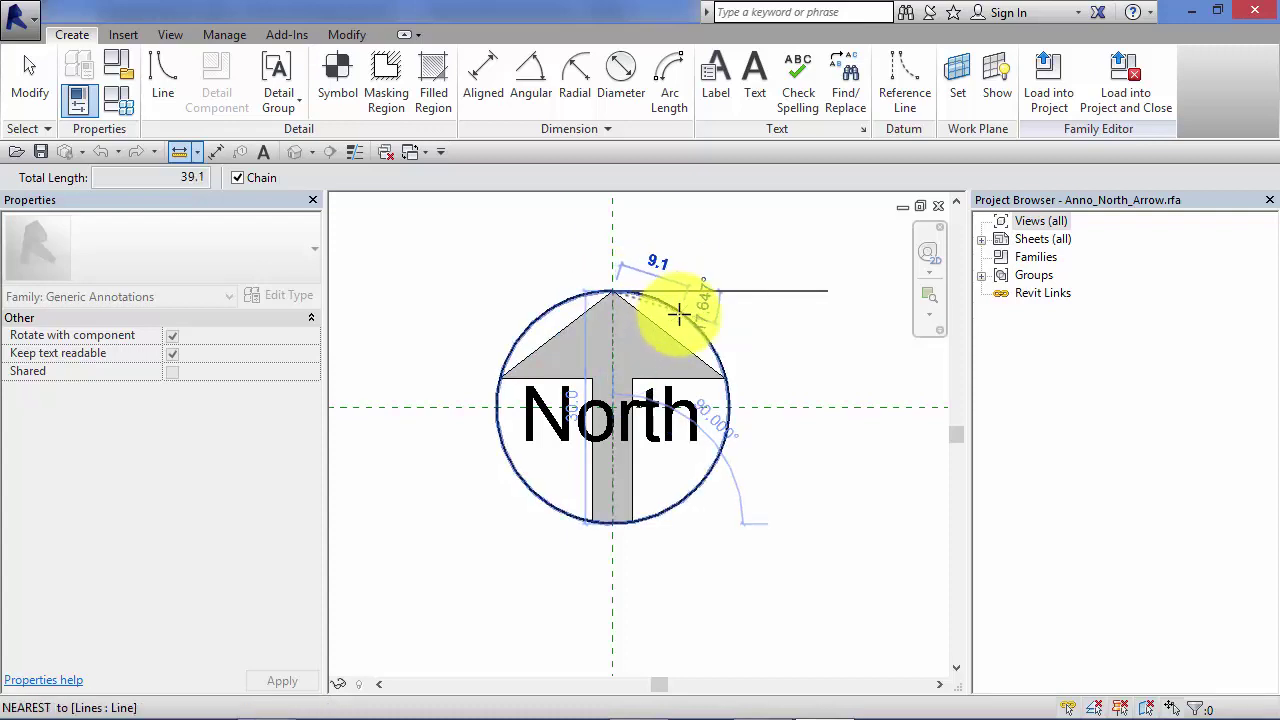
key(Escape)
key(Escape)
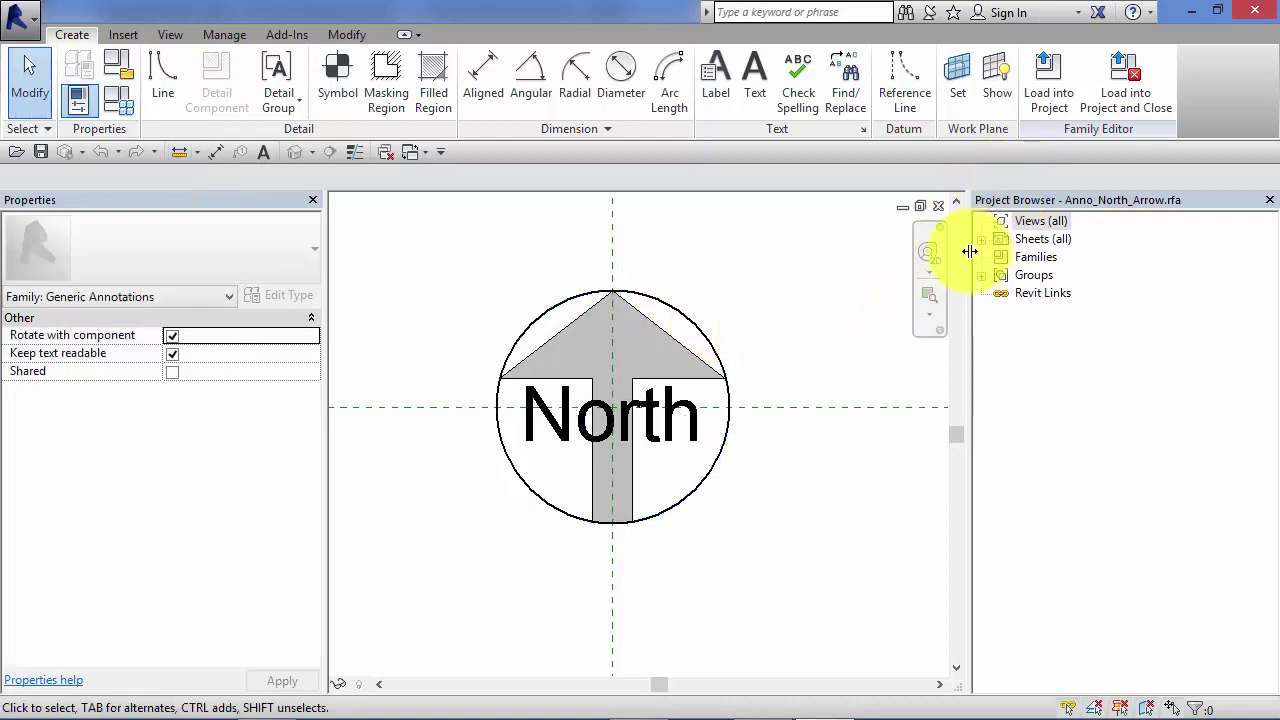
click(934, 206)
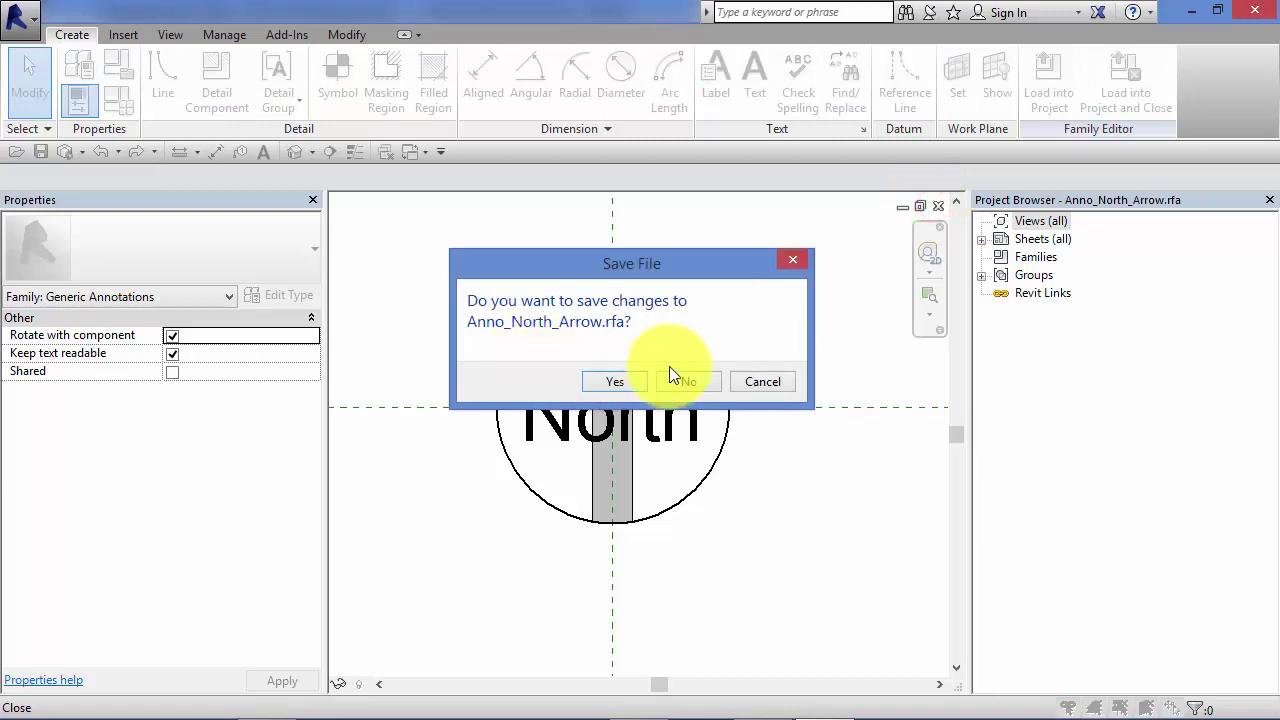
- Discard the family edits and return to the project's floor plan
click(686, 381)
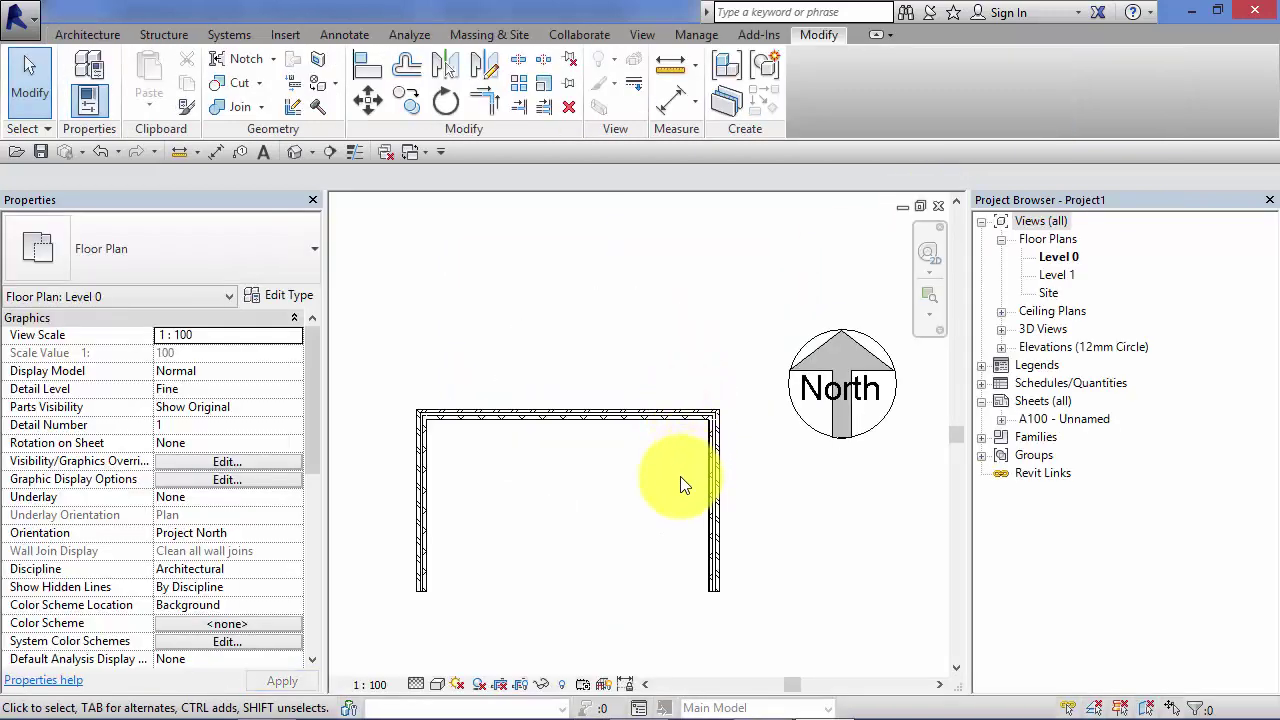
middle_drag(835, 521, 751, 523)
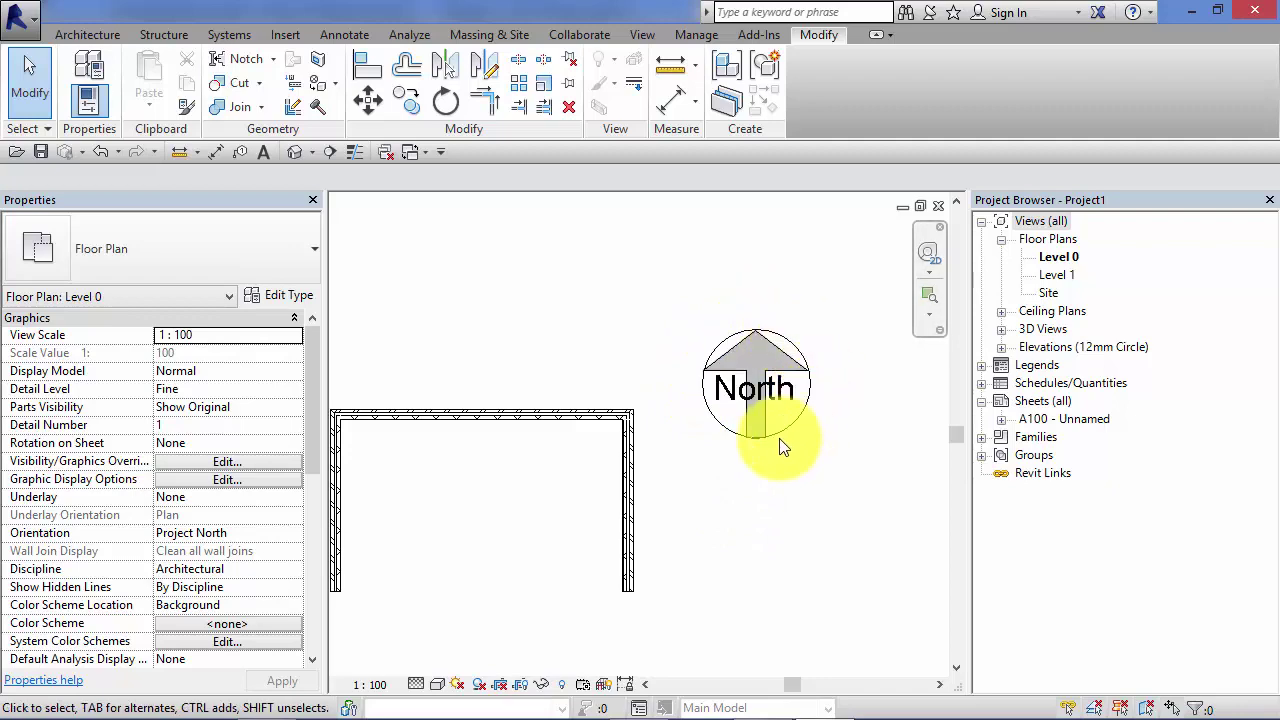
middle_drag(800, 545, 844, 527)
- Open sheet A100 and check the Level 0 plan viewport on it
double_click(1066, 419)
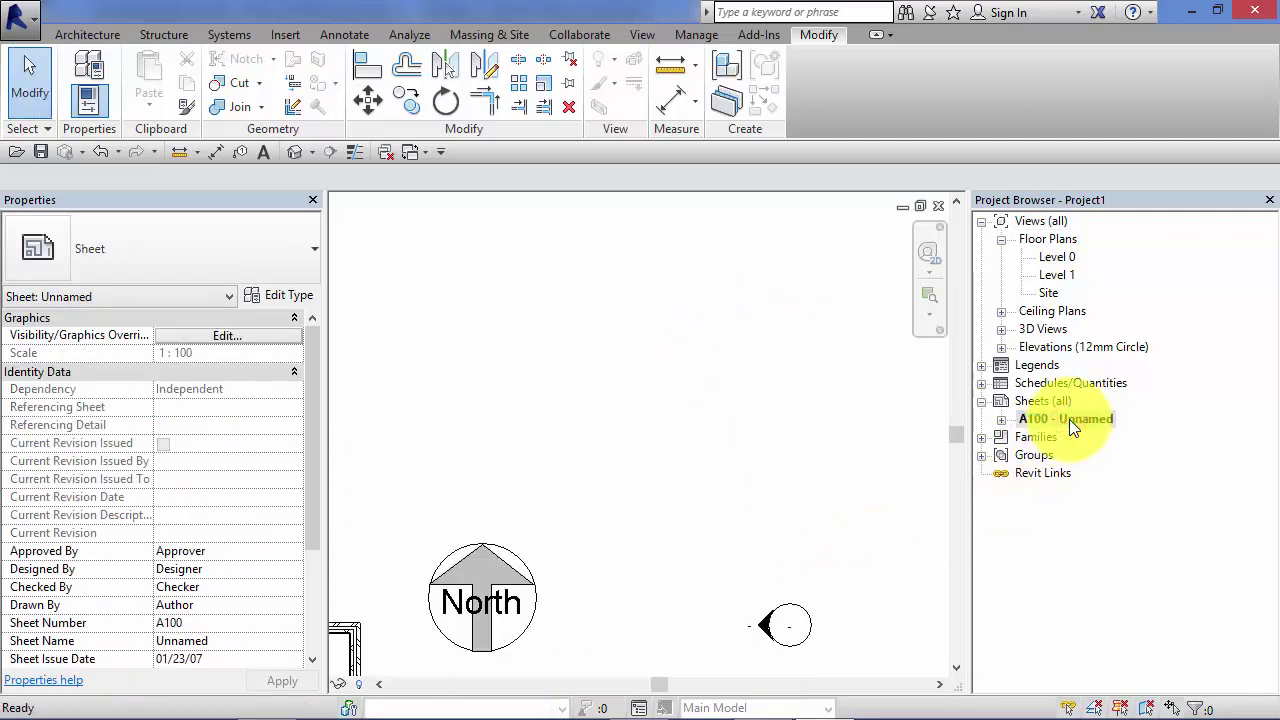
scroll(808, 514, down, 5)
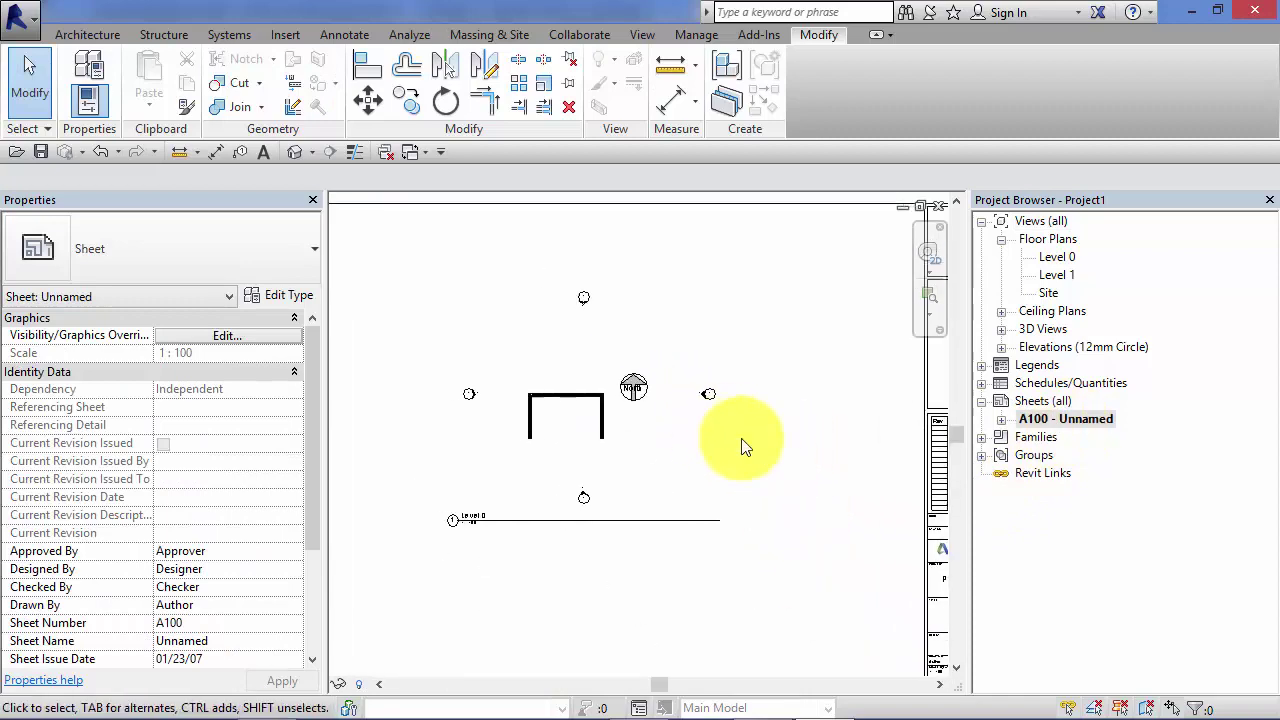
click(474, 317)
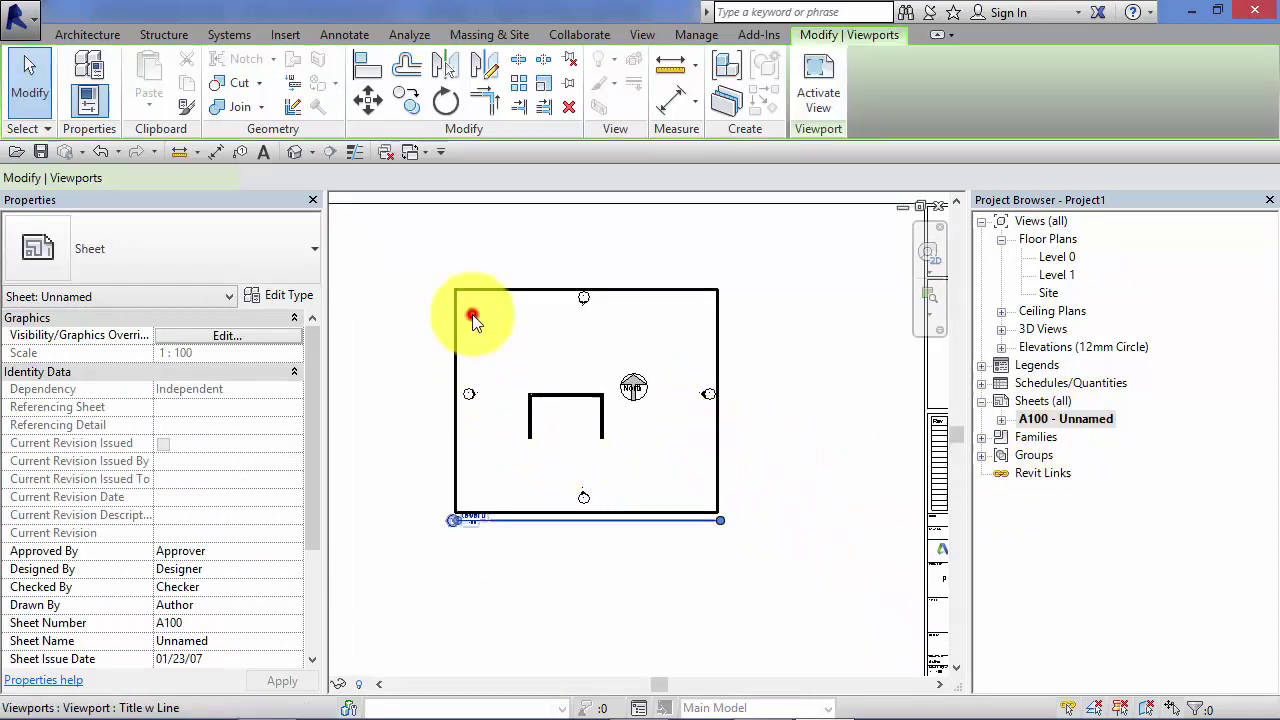
click(790, 403)
scroll(591, 375, up, 3)
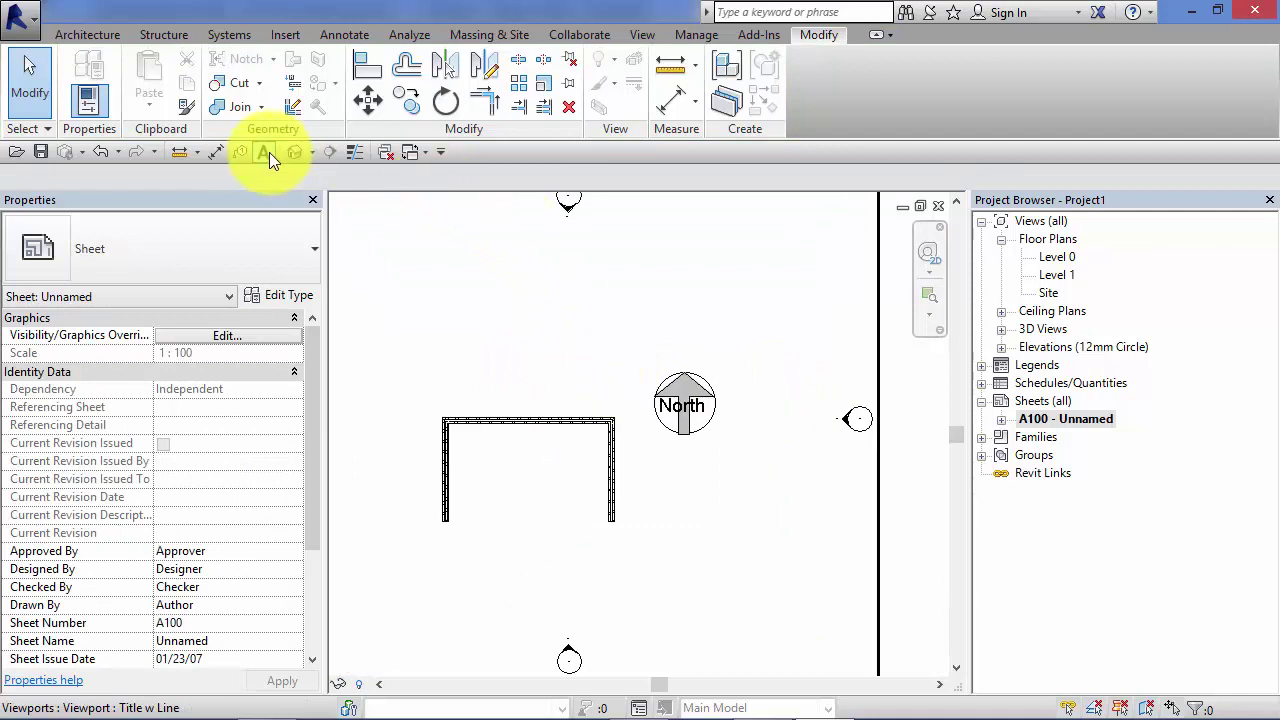
- Measure the North arrow on sheet A100, starting from its base
click(181, 153)
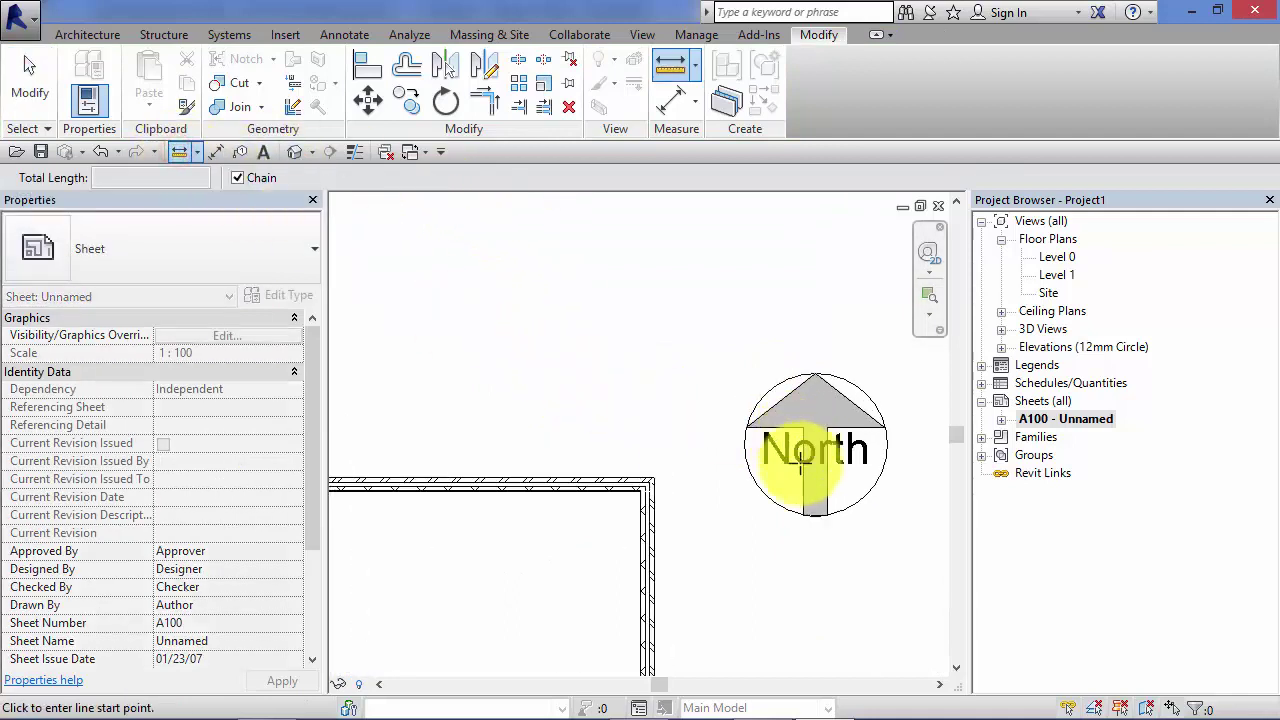
scroll(880, 560, up, 3)
middle_drag(886, 486, 808, 551)
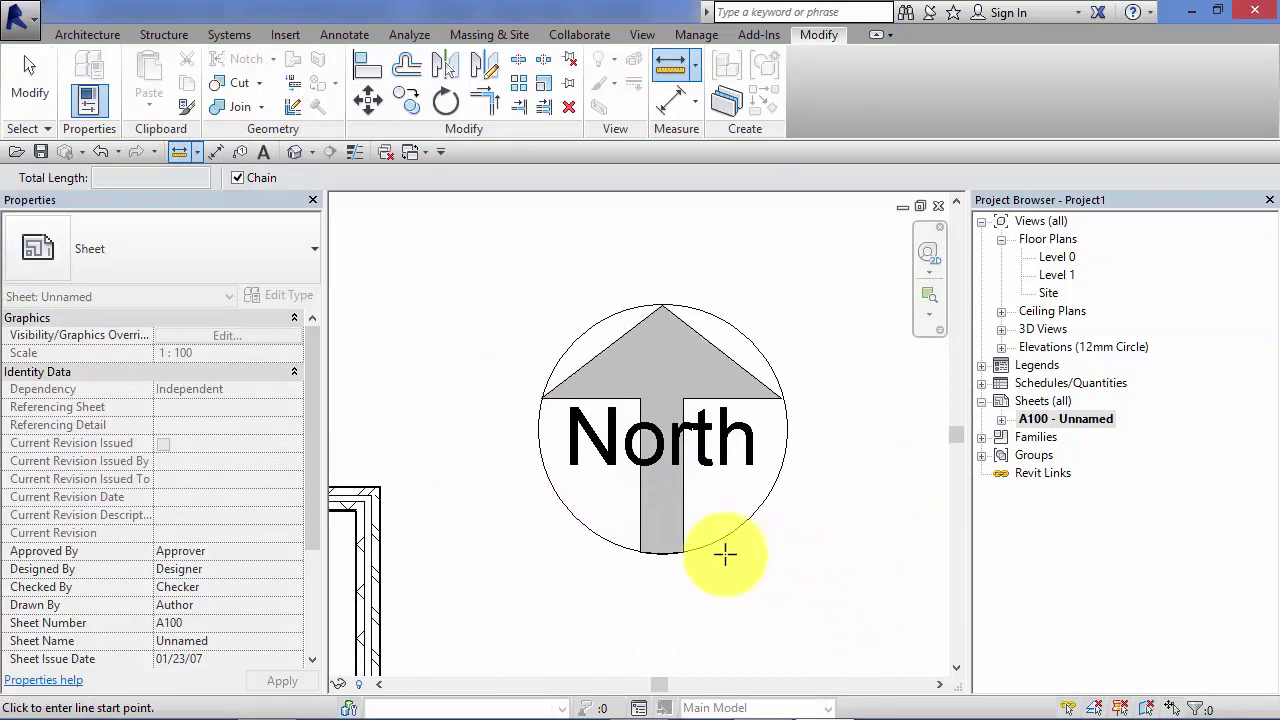
click(664, 551)
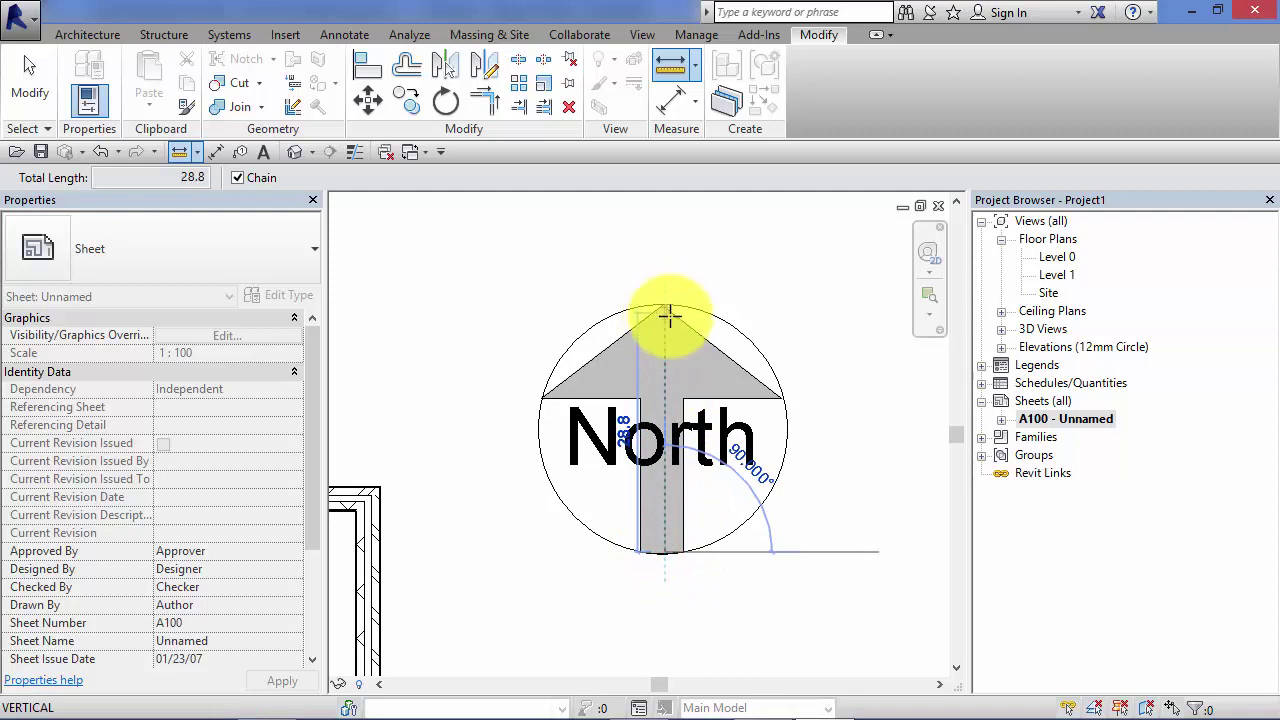
key(Escape)
key(Escape)
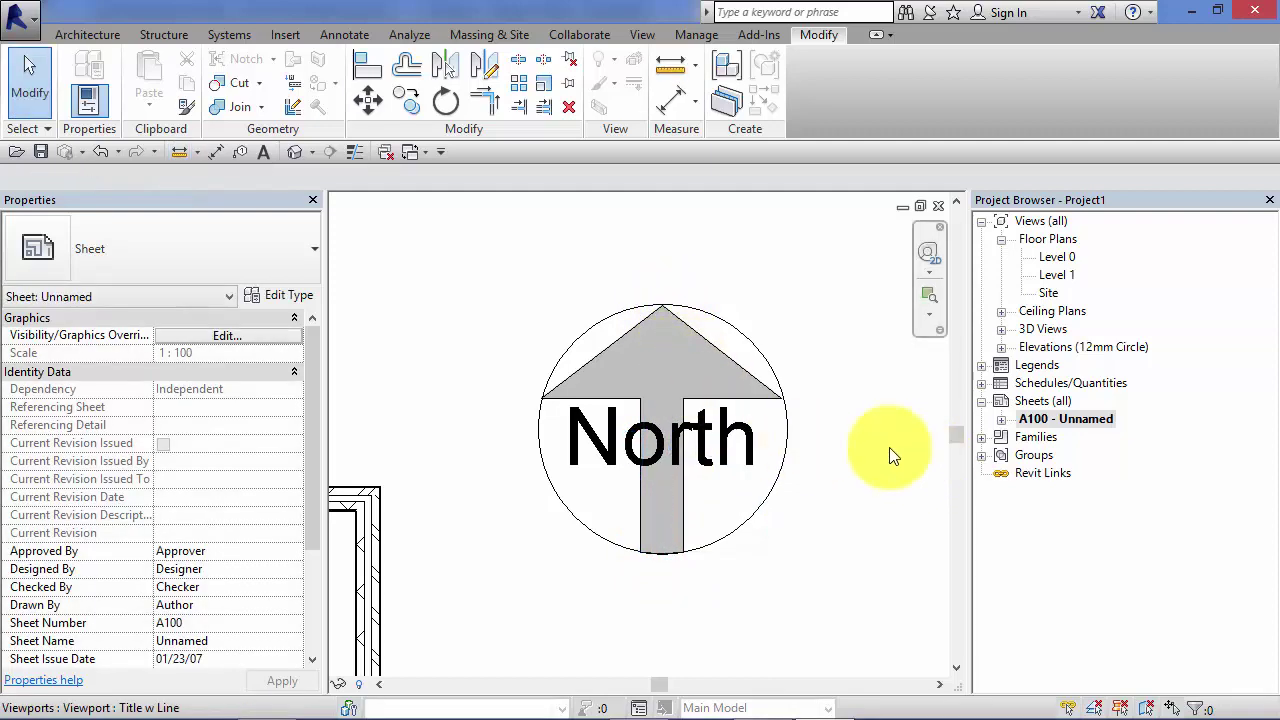
- Reopen the Level 0 floor plan from the Project Browser
scroll(871, 455, down, 5)
middle_drag(820, 520, 756, 530)
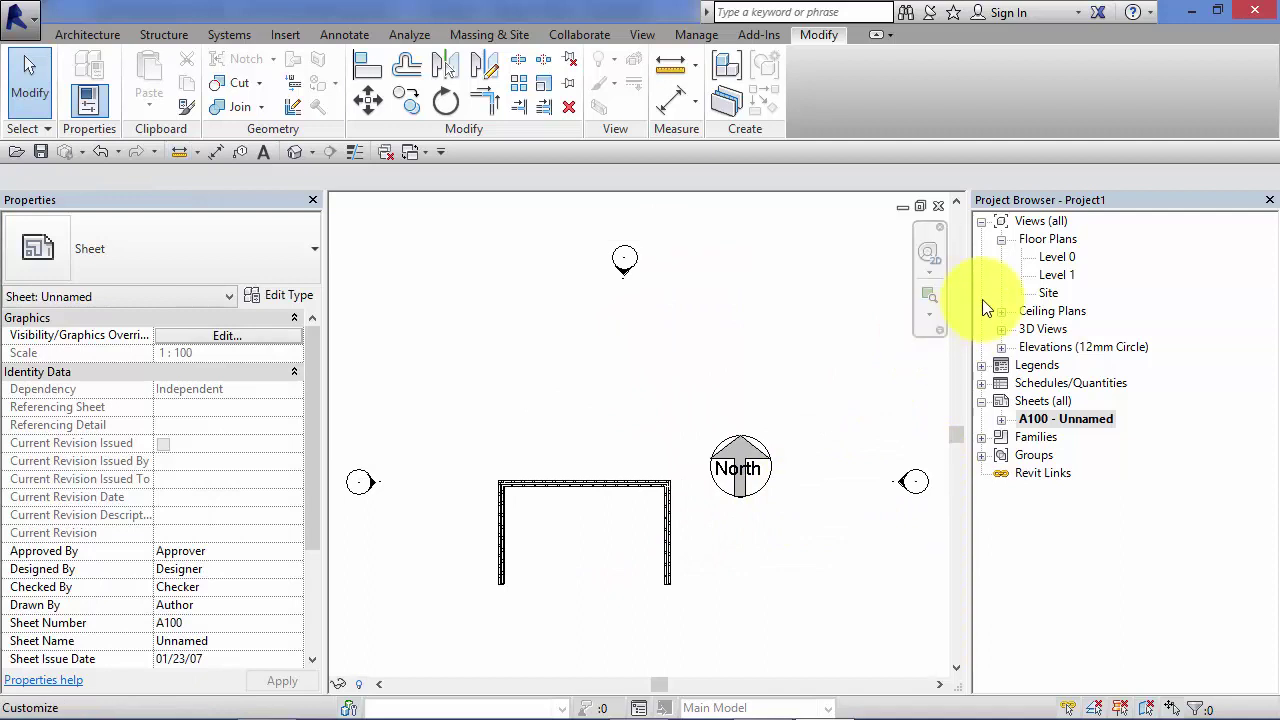
double_click(1057, 258)
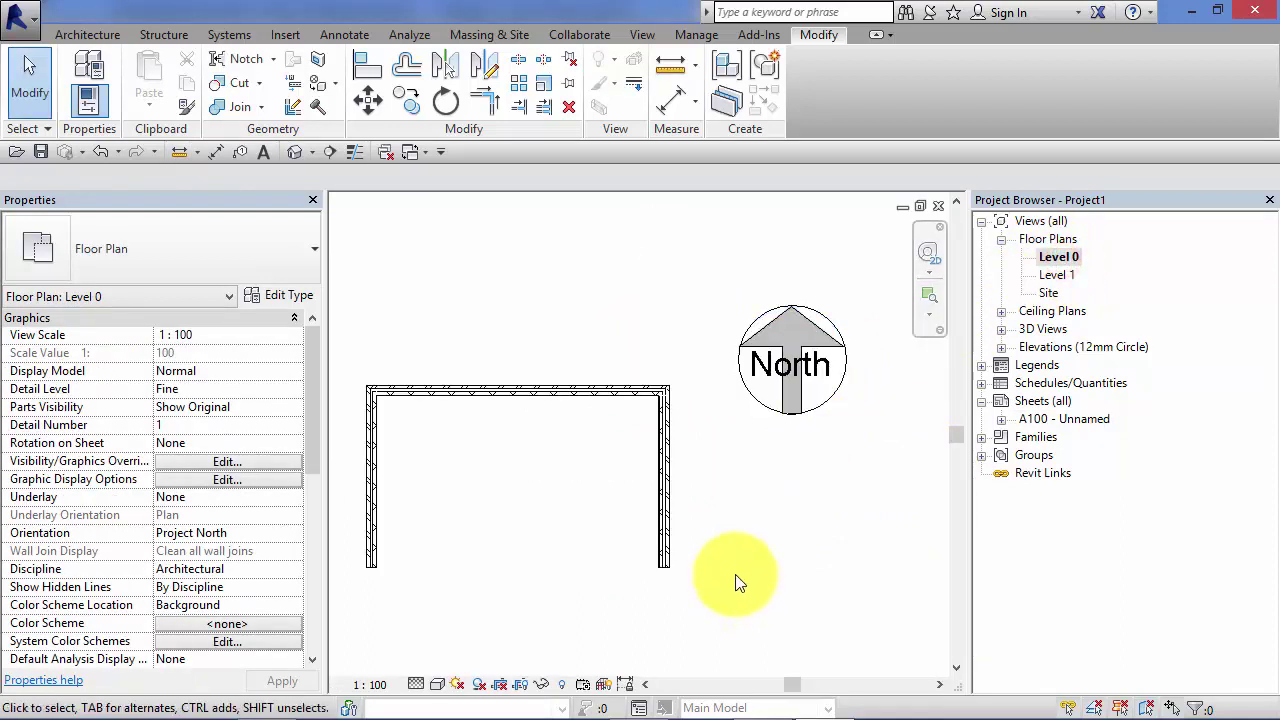
- Set the Level 0 plan's view scale to 1:500
click(370, 685)
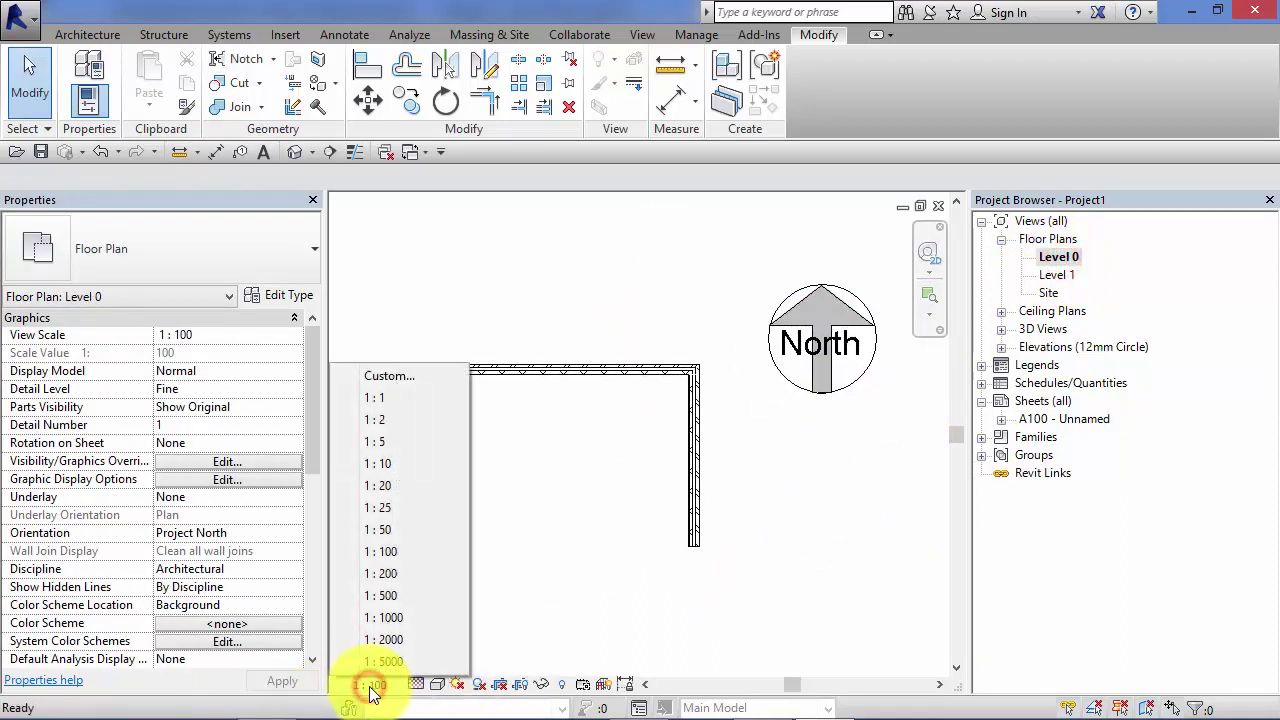
click(402, 594)
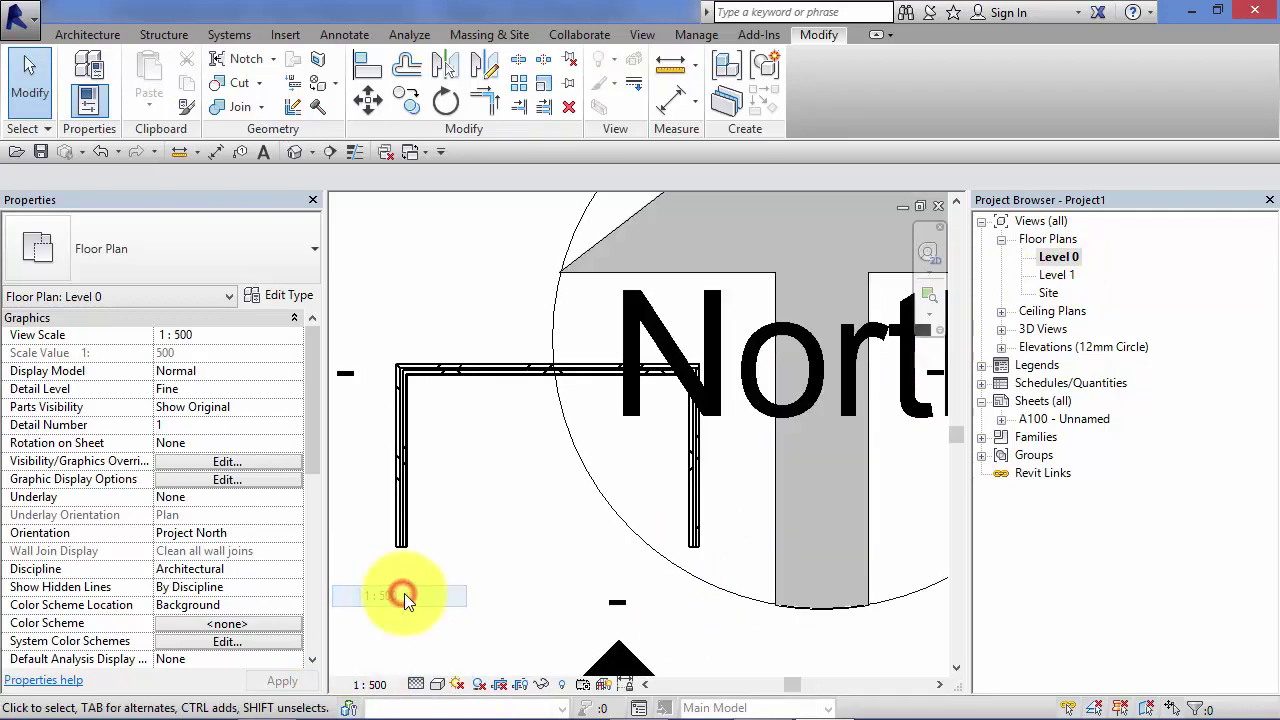
scroll(450, 585, down, 5)
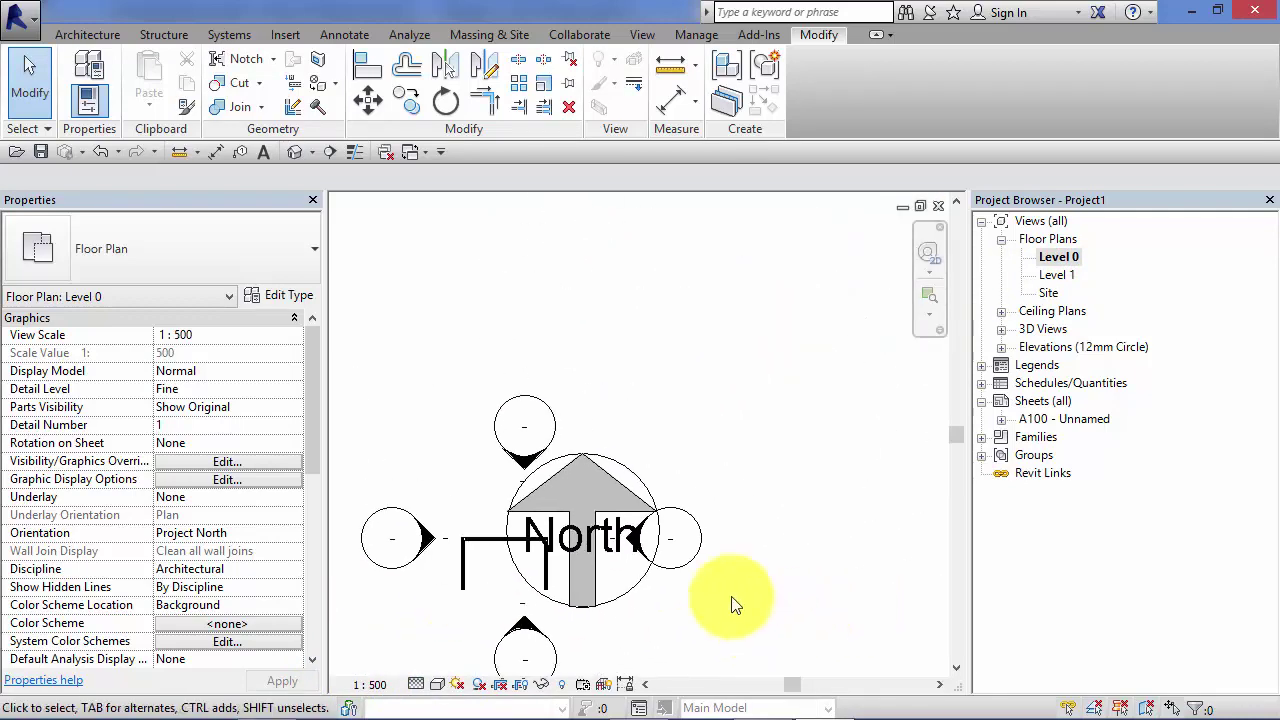
- Move the North arrow up and to the right, then open sheet A100
click(636, 470)
drag(642, 482, 708, 396)
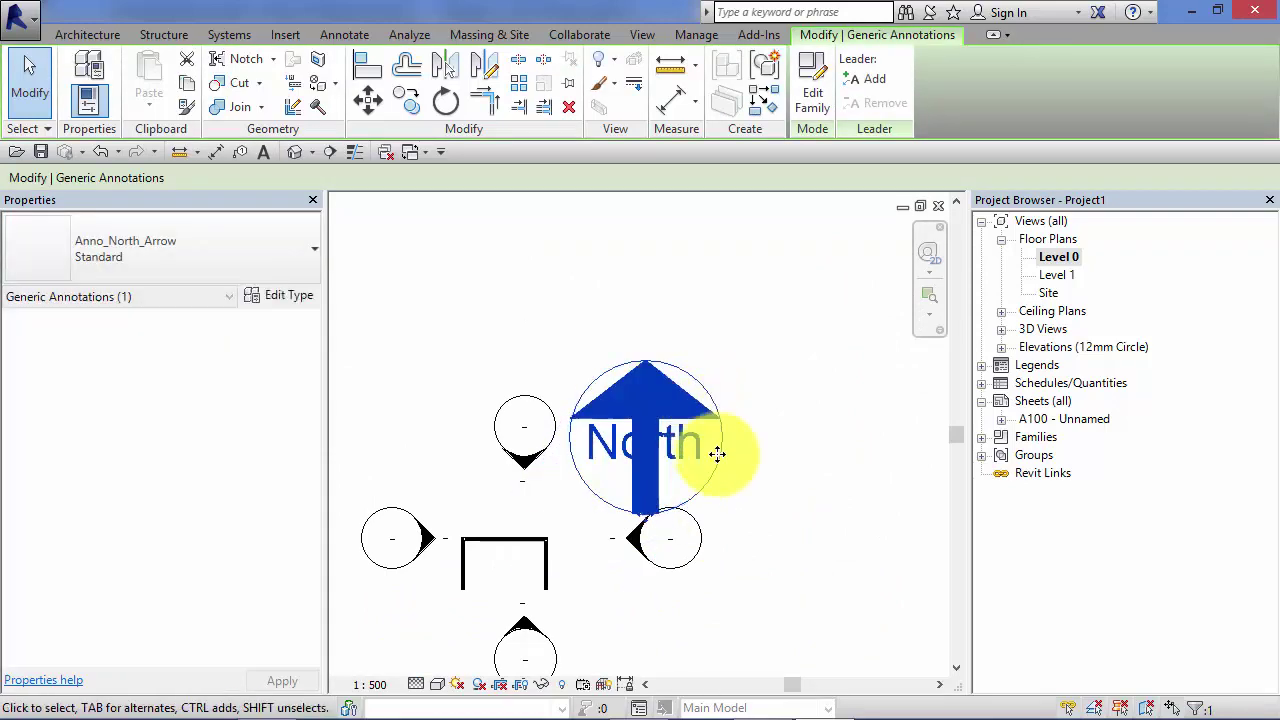
click(789, 474)
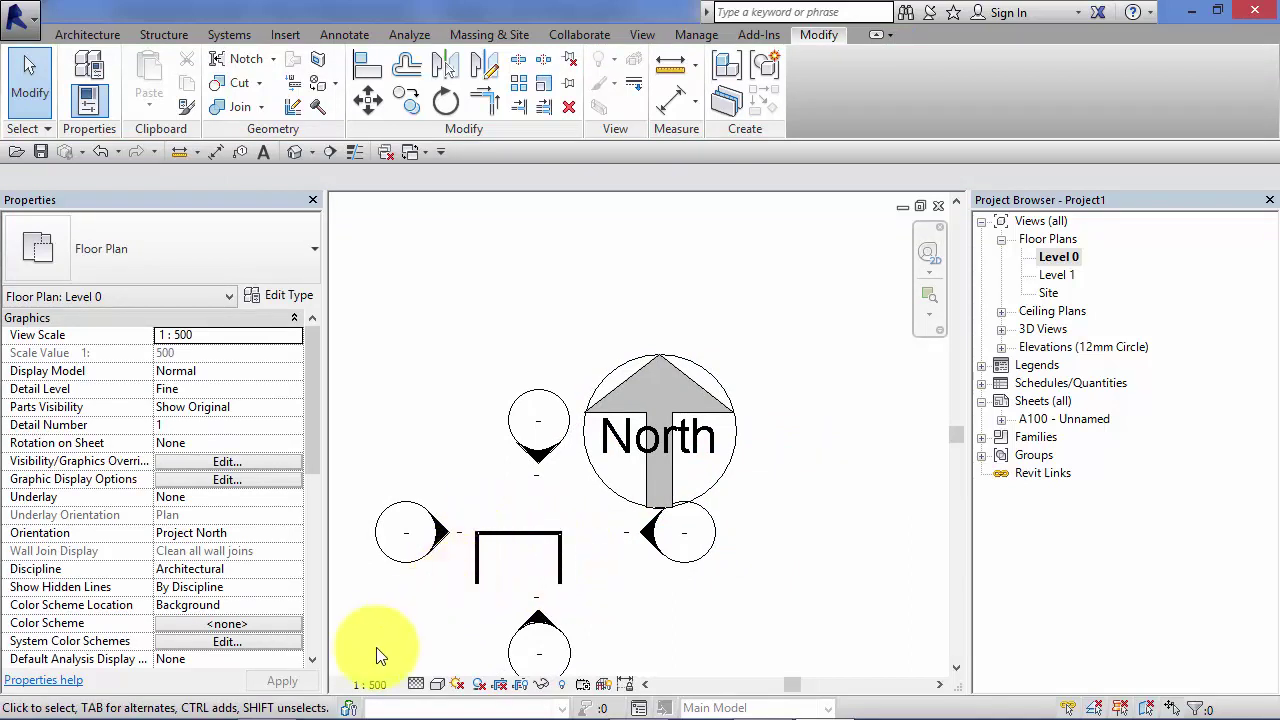
double_click(1069, 418)
- Start a detail line from the North arrow's base on sheet A100, then return to Level 0
scroll(666, 544, down, 3)
middle_drag(734, 584, 486, 514)
scroll(486, 514, up, 5)
scroll(546, 508, up, 5)
scroll(660, 520, down, 1)
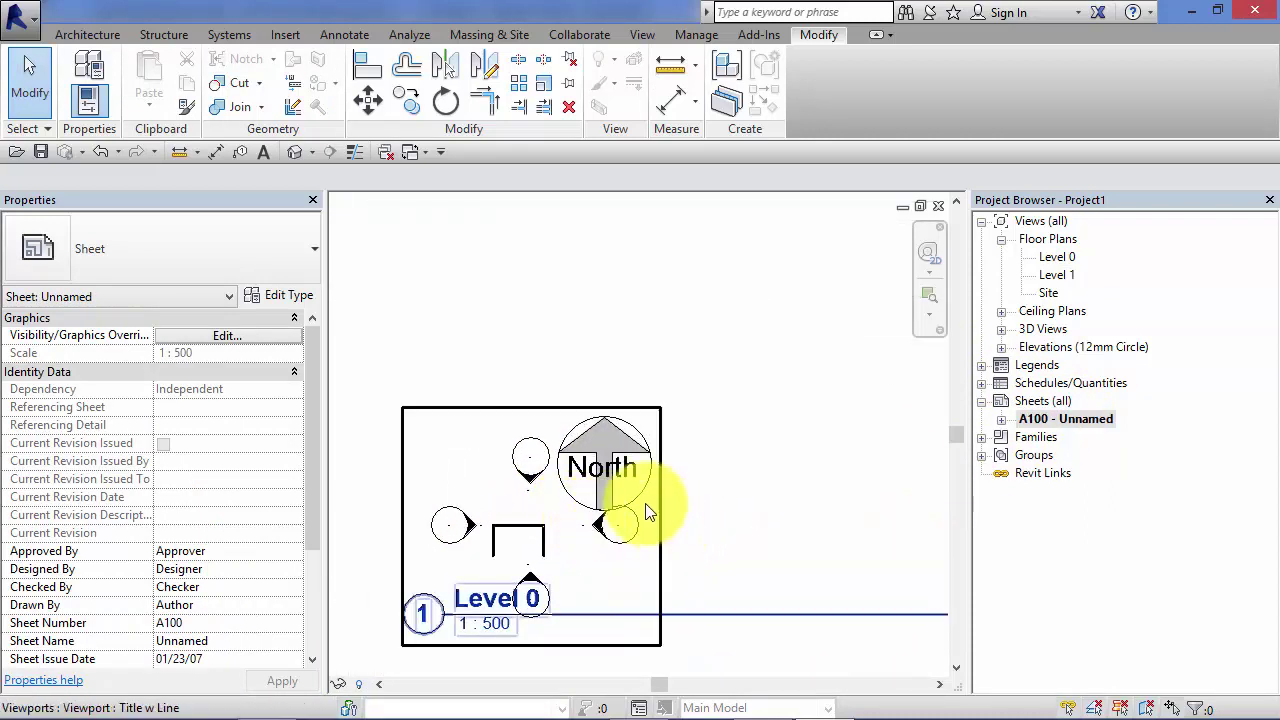
scroll(651, 509, up, 3)
middle_drag(714, 531, 811, 504)
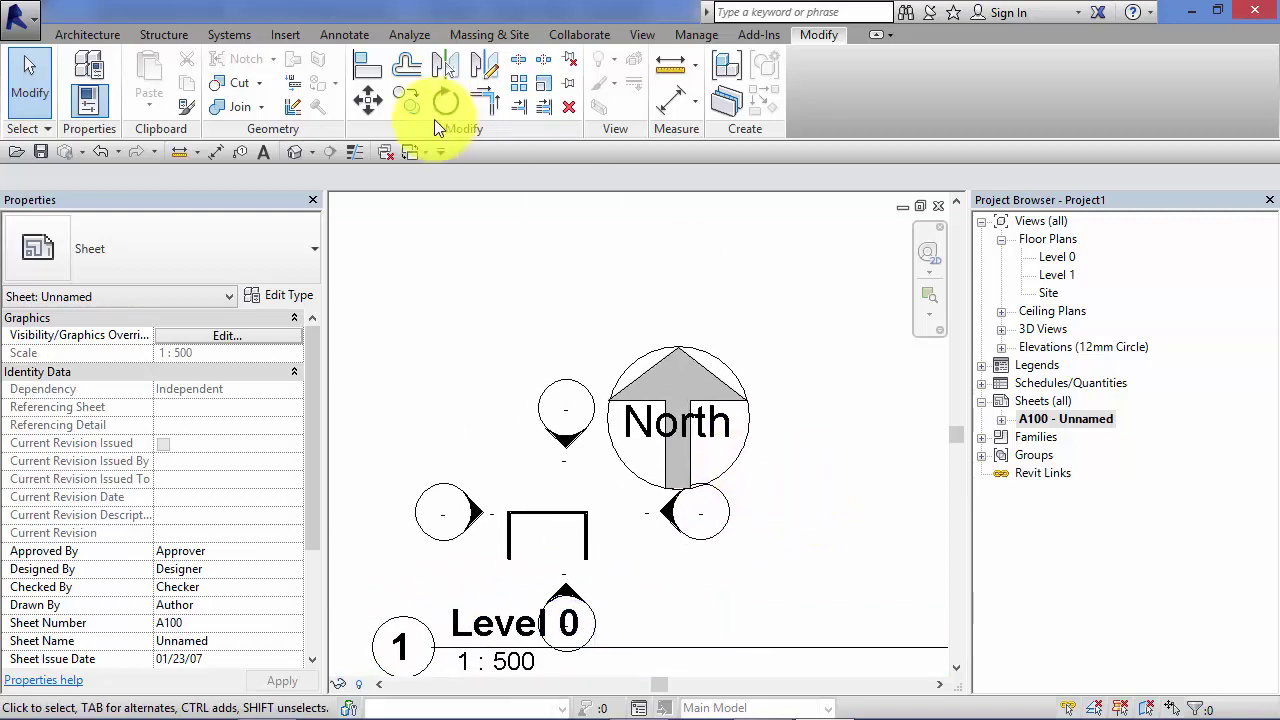
click(180, 151)
click(758, 441)
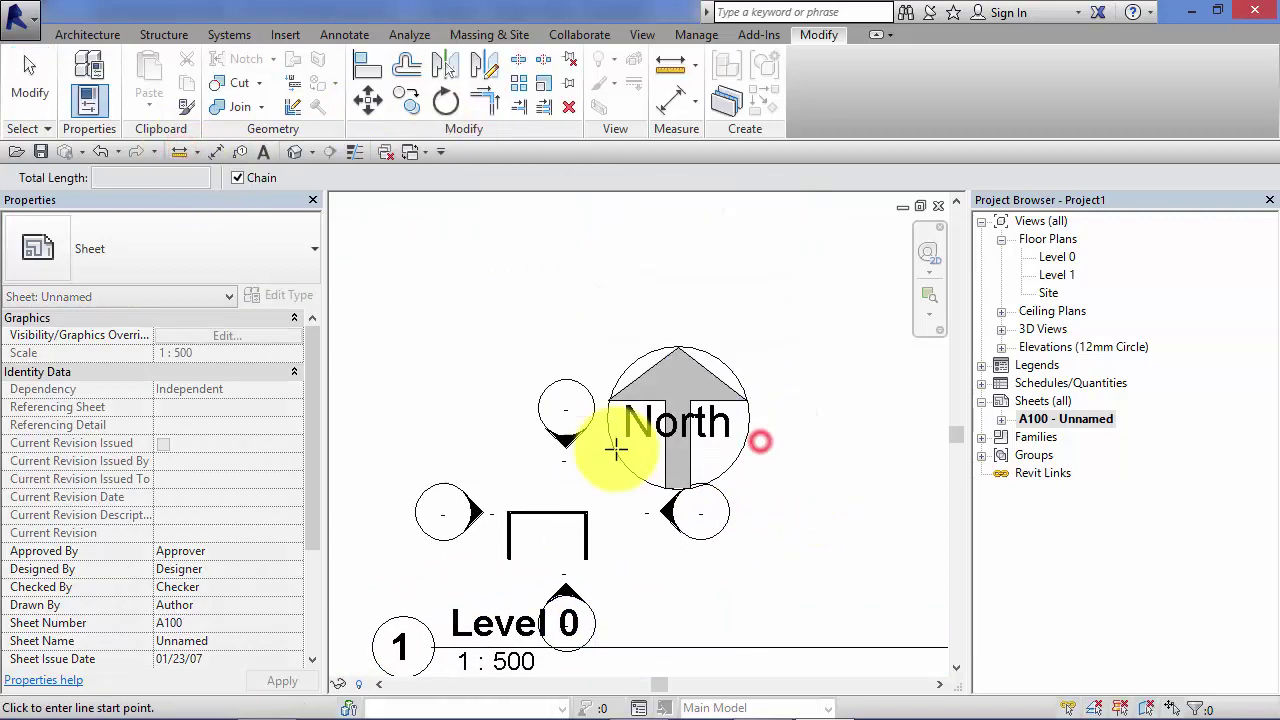
click(678, 489)
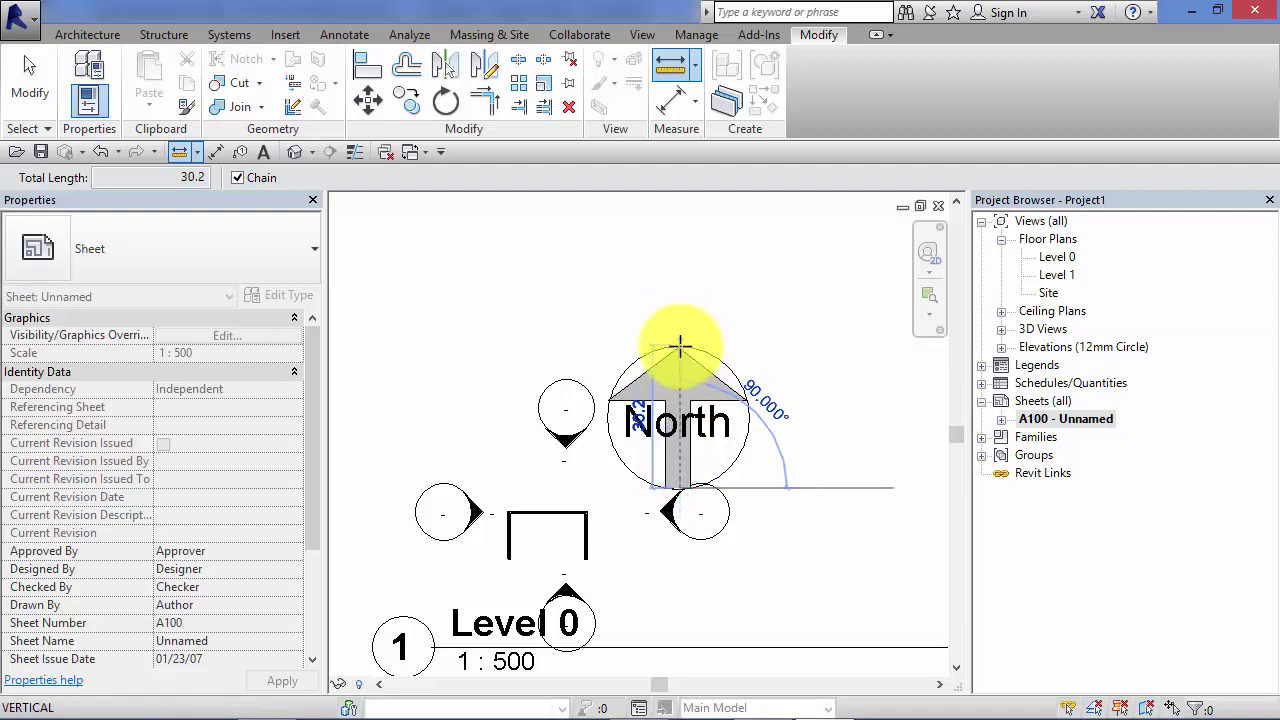
key(ctrl+Tab)
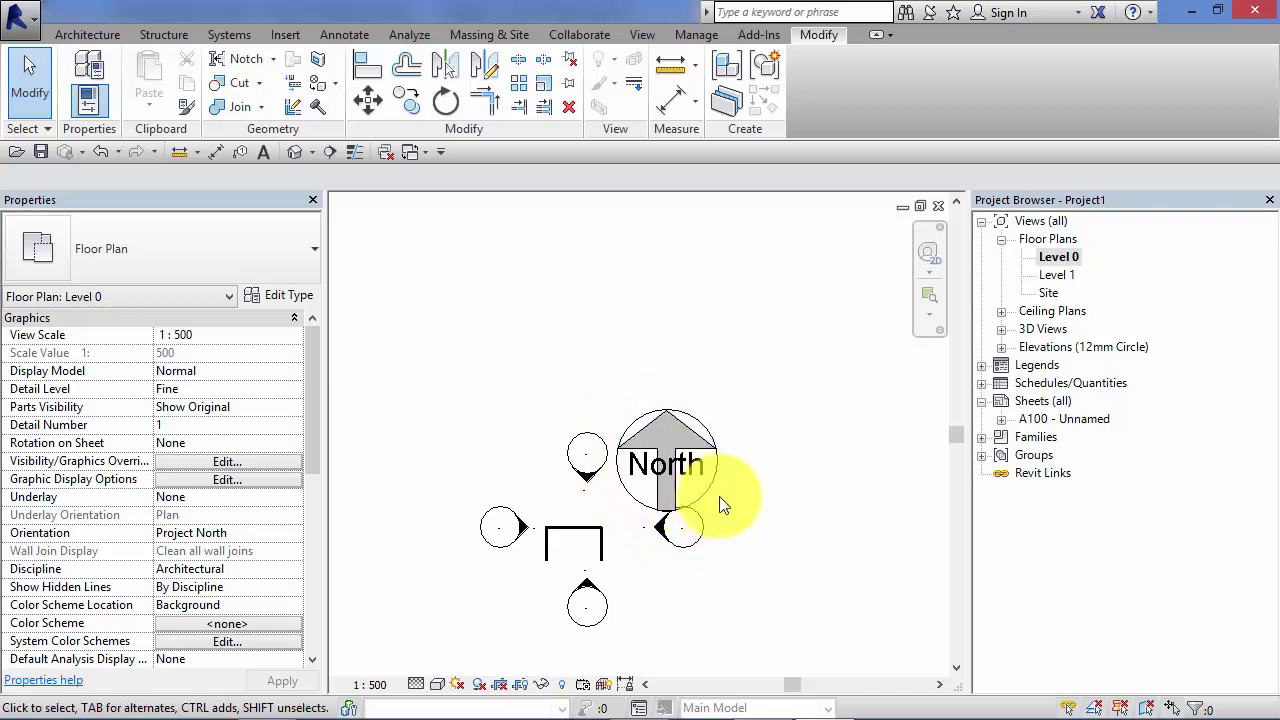
scroll(761, 505, up, 1)
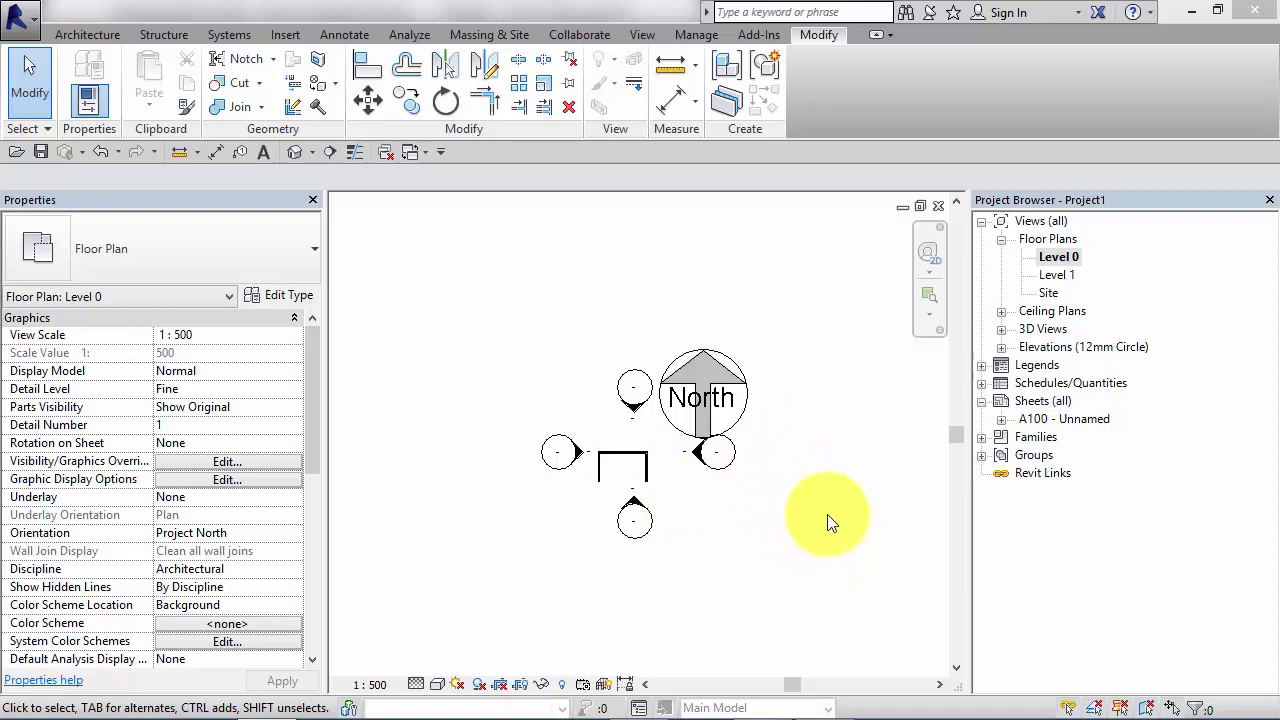
- Open sheet A100 and frame the Level 0 viewport
double_click(1069, 418)
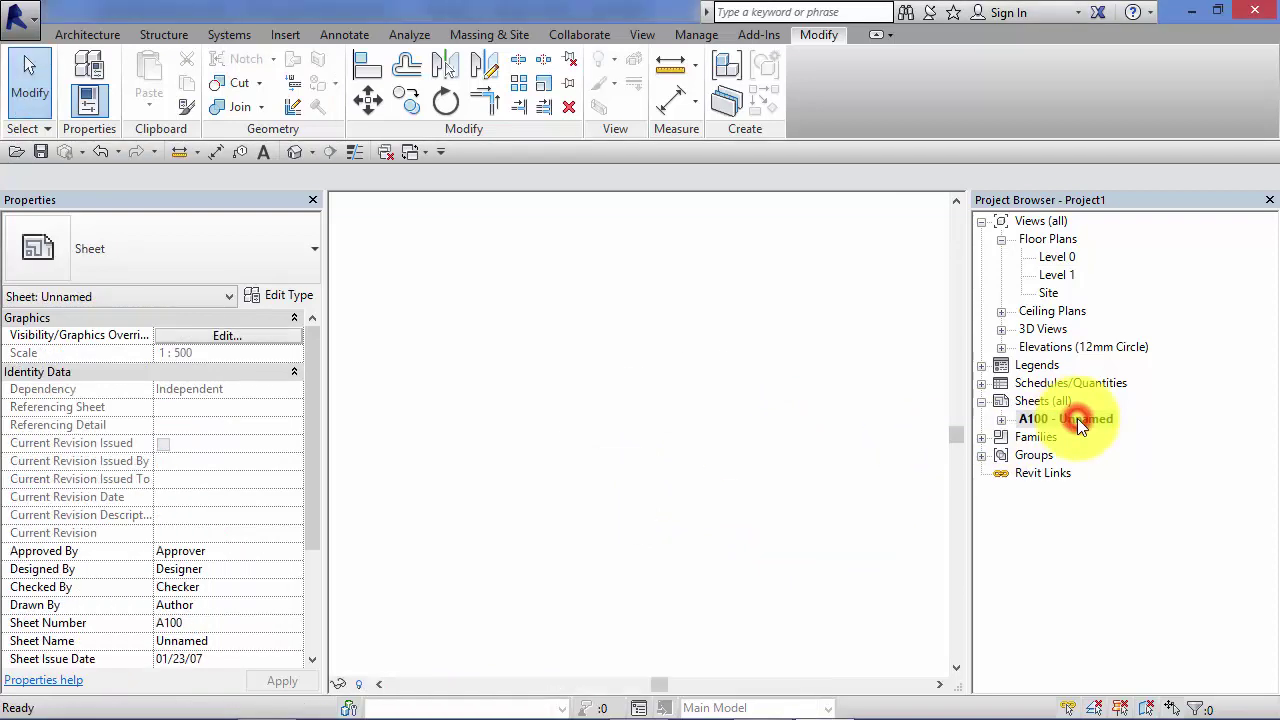
scroll(868, 495, down, 3)
middle_drag(864, 505, 640, 513)
scroll(686, 529, down, 2)
scroll(672, 530, up, 2)
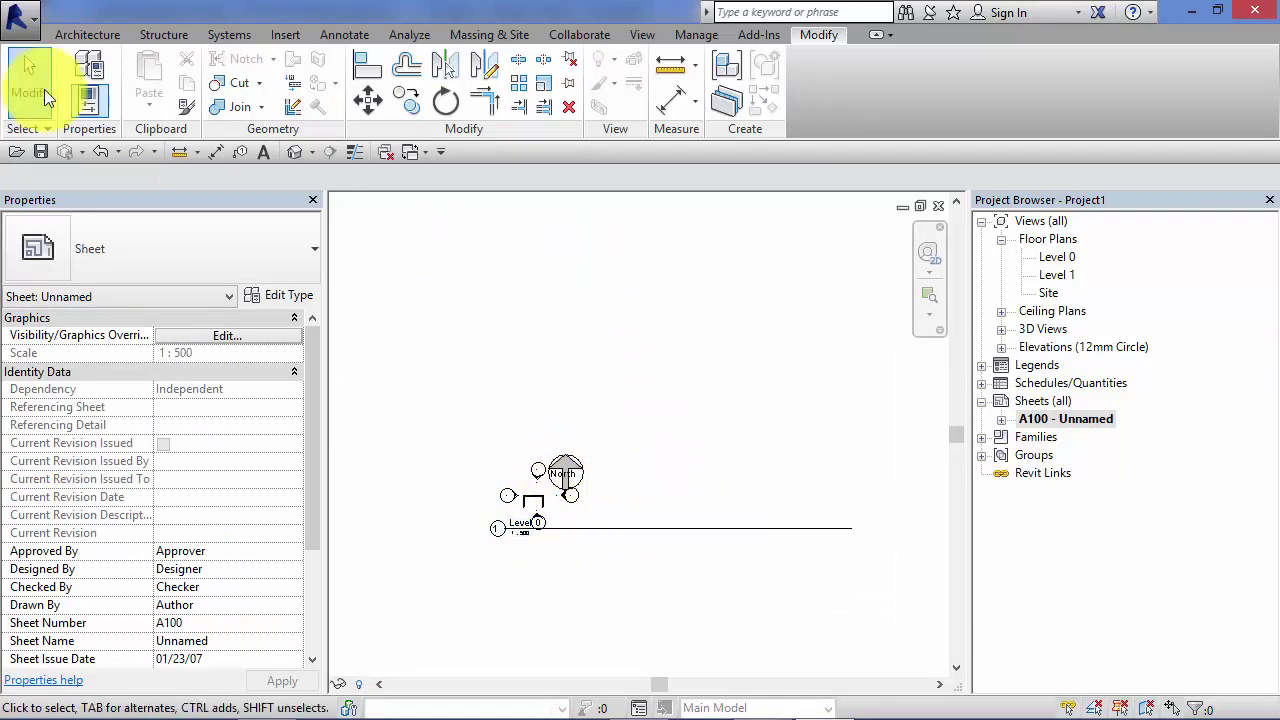
- Place an Anno_North_Arrow symbol directly on the sheet above the viewport
click(331, 36)
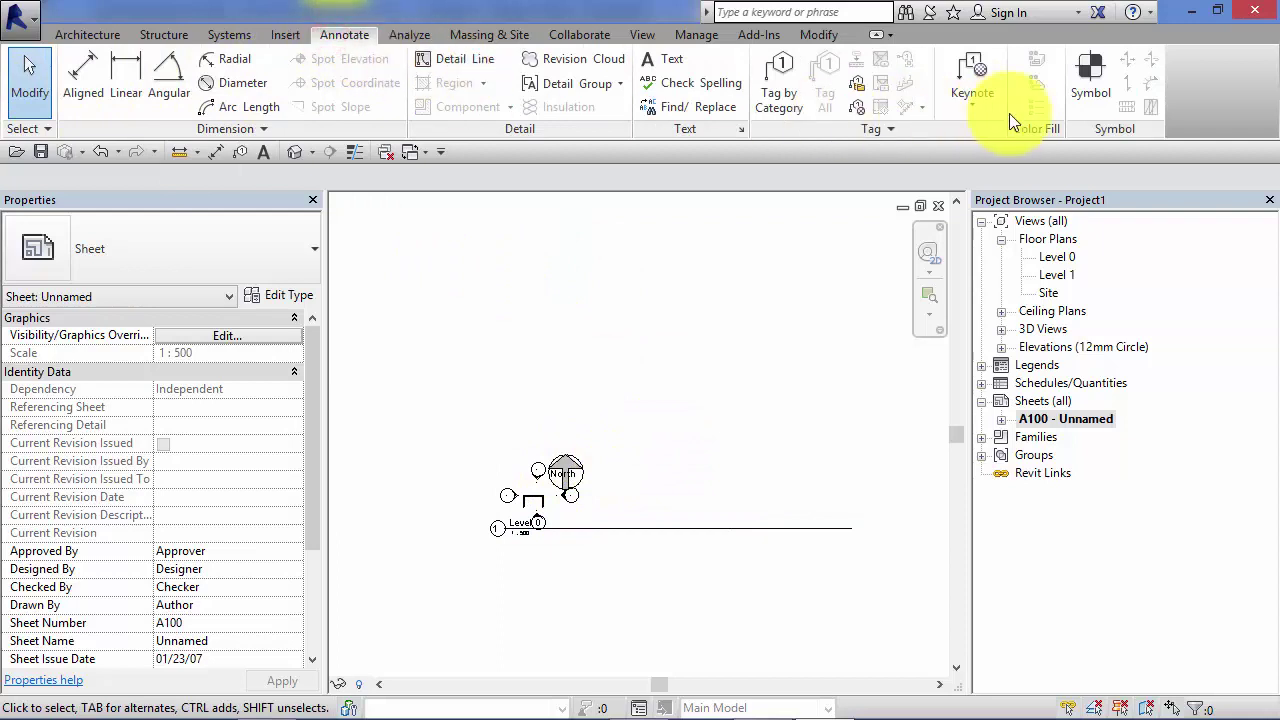
click(1089, 74)
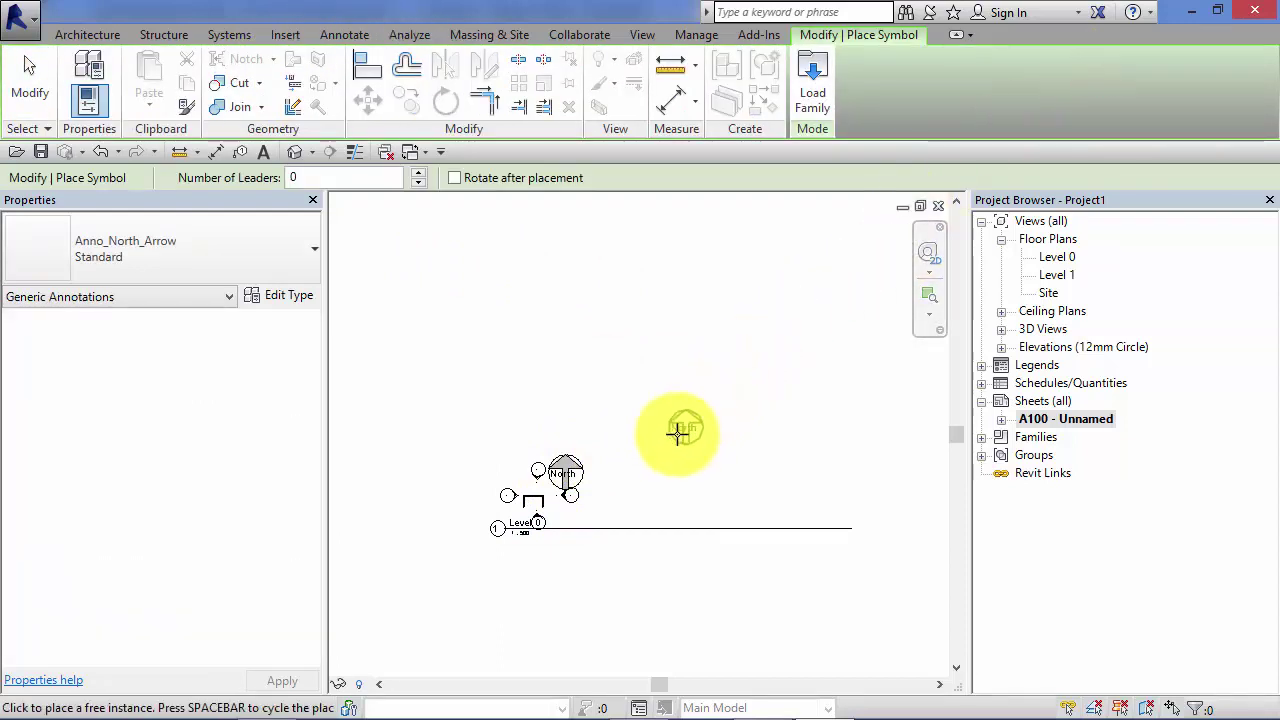
scroll(672, 440, up, 3)
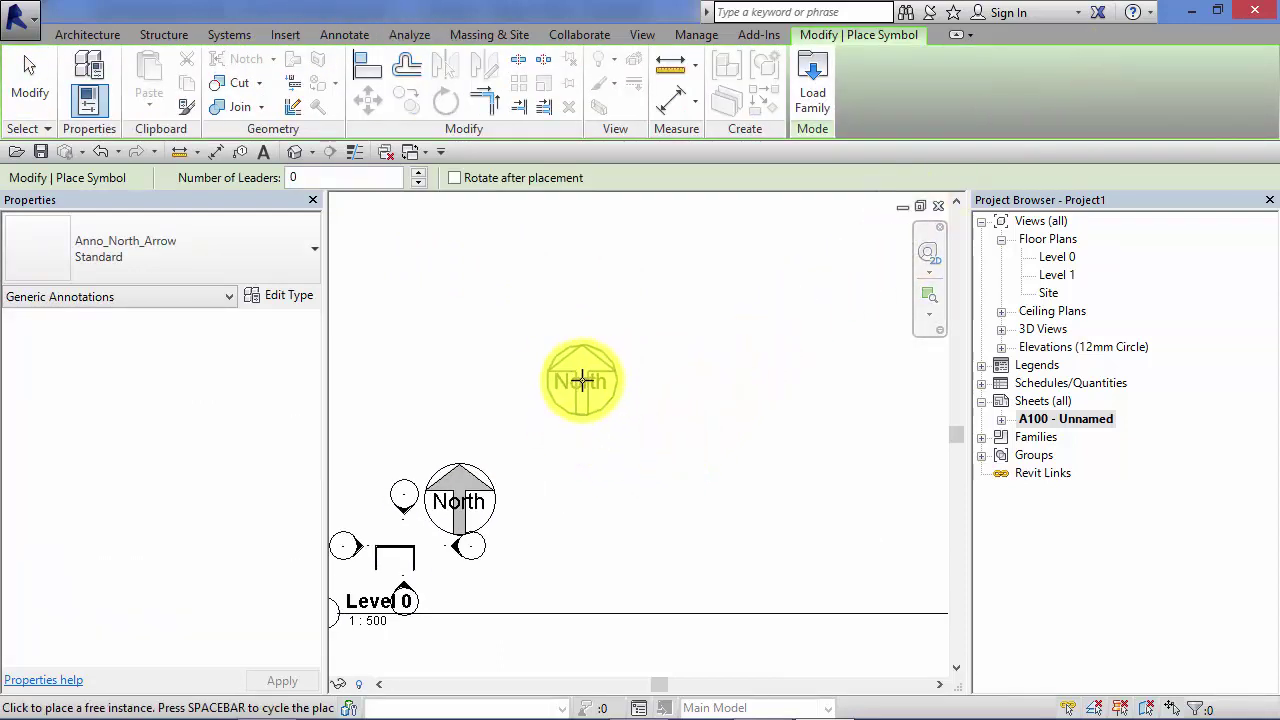
click(577, 375)
click(29, 87)
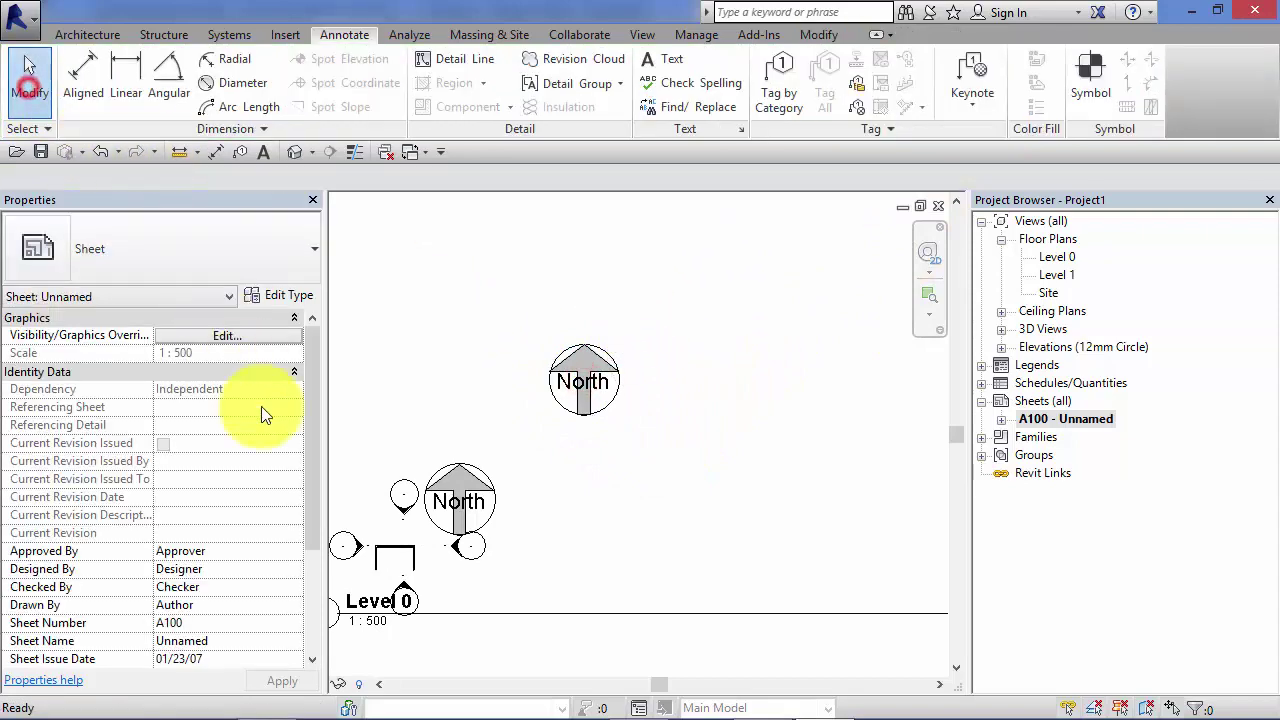
scroll(290, 420, up, 2)
middle_drag(526, 426, 448, 362)
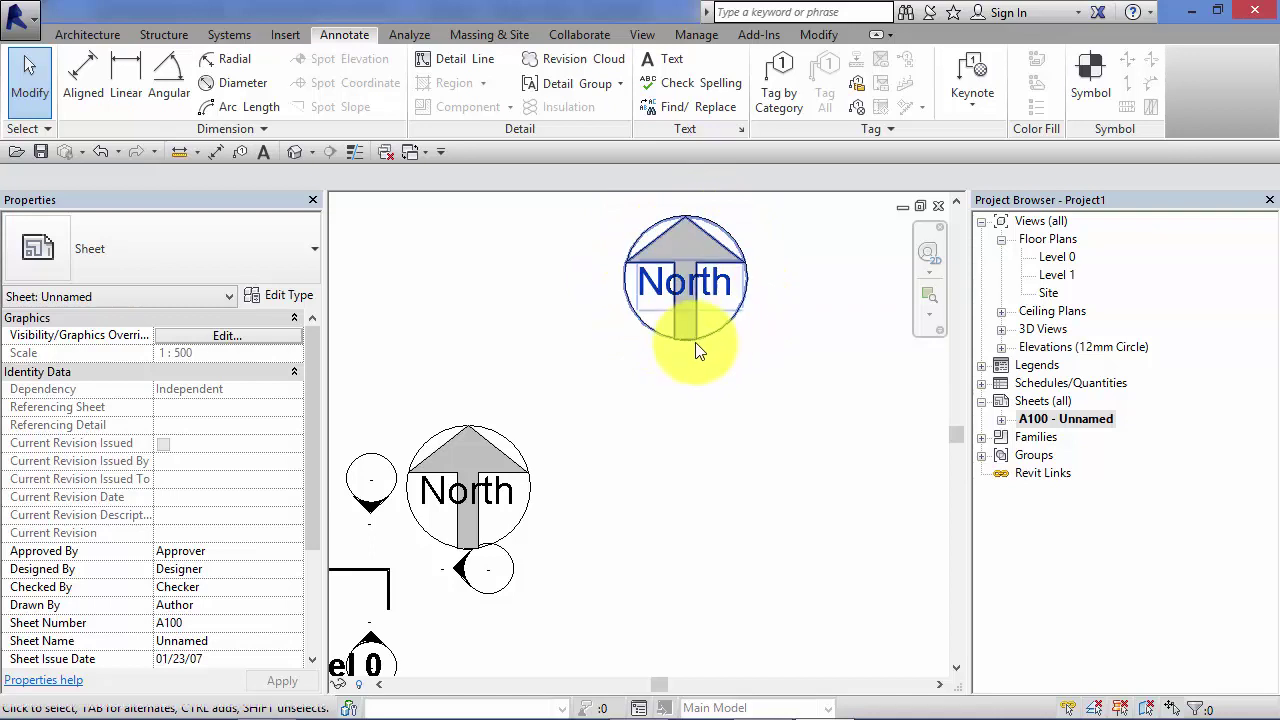
scroll(650, 335, down, 4)
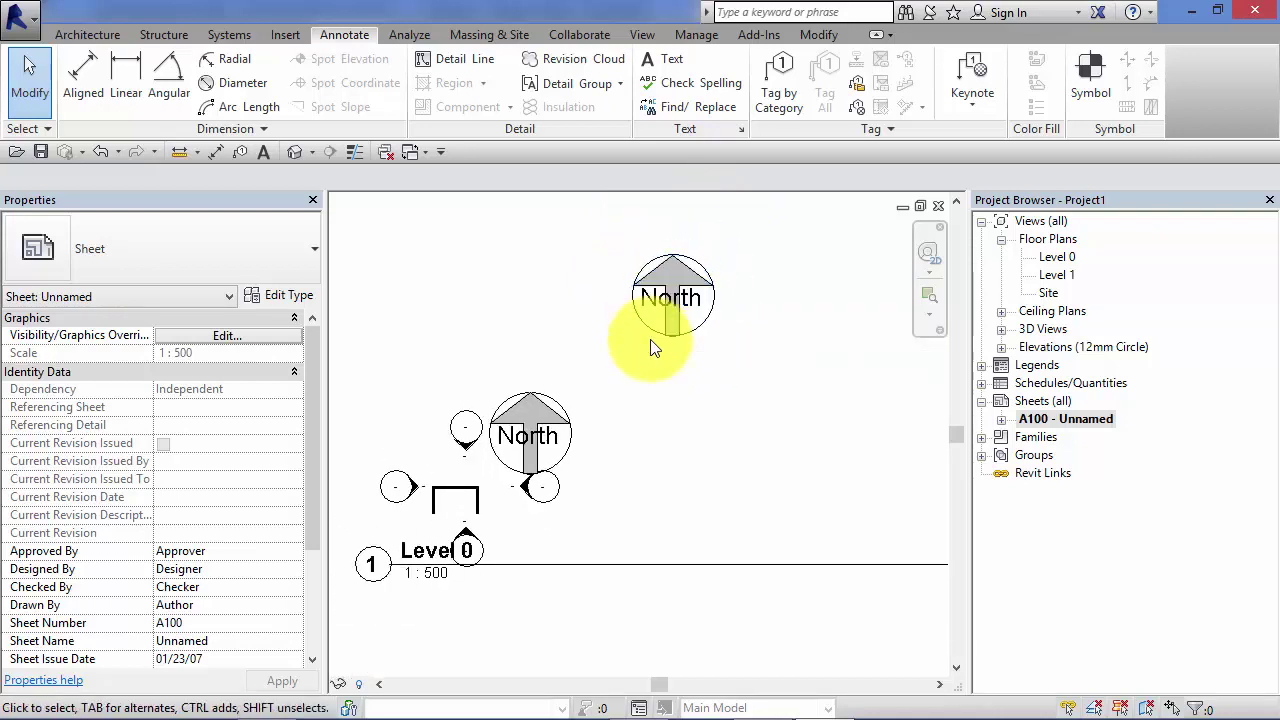
middle_drag(710, 405, 648, 430)
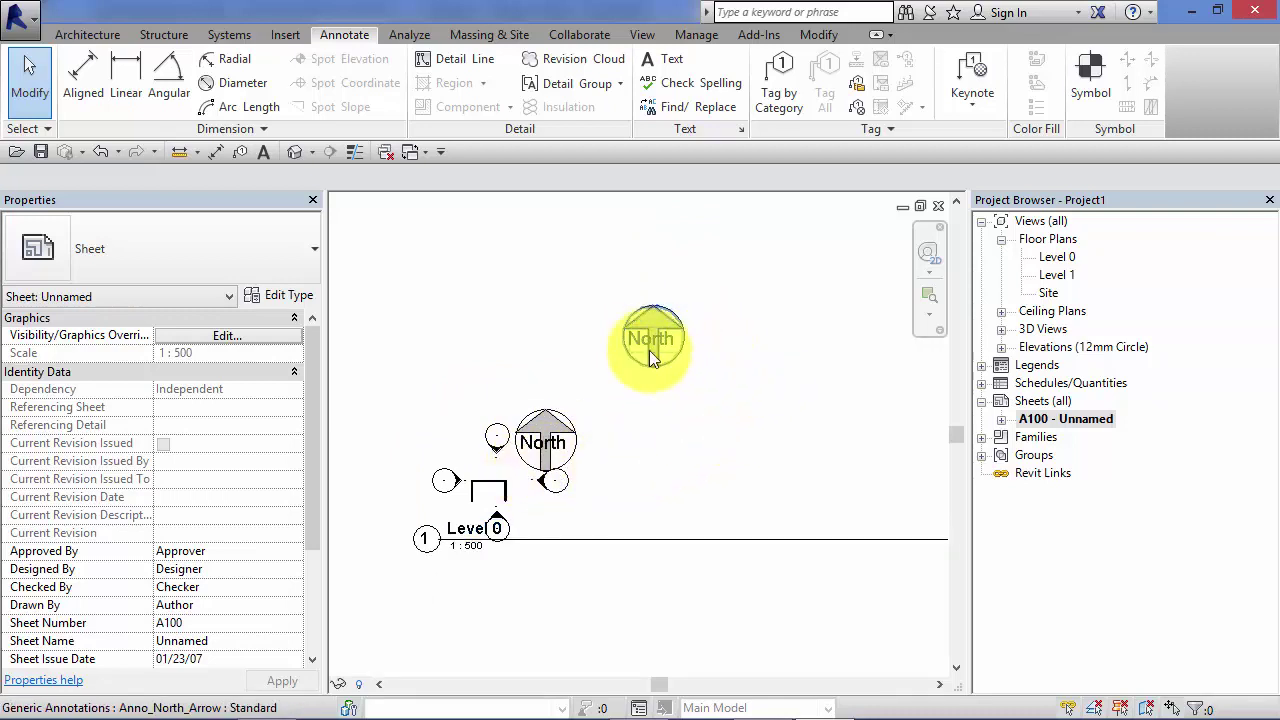
scroll(656, 368, down, 3)
mouse_move(700, 421)
middle_down()
mouse_move(606, 497)
mouse_move(500, 491)
middle_up()
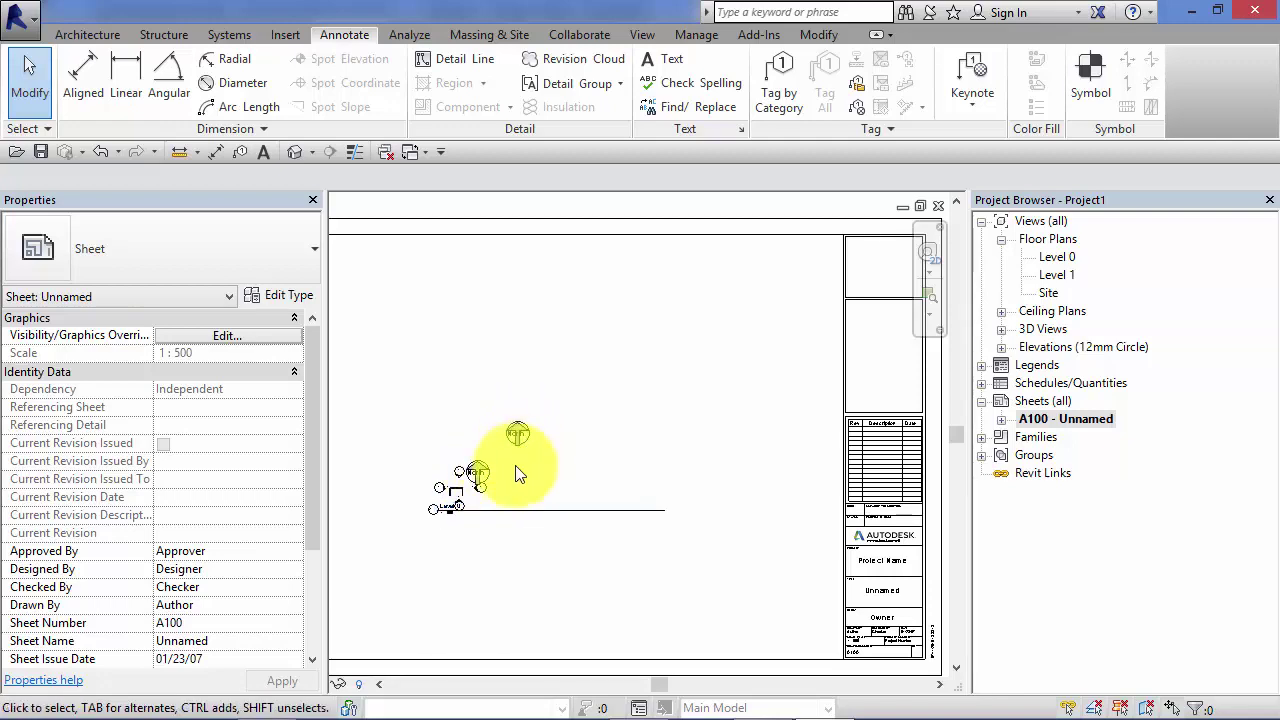
- Move the Level 0 viewport lower on sheet A100
click(486, 486)
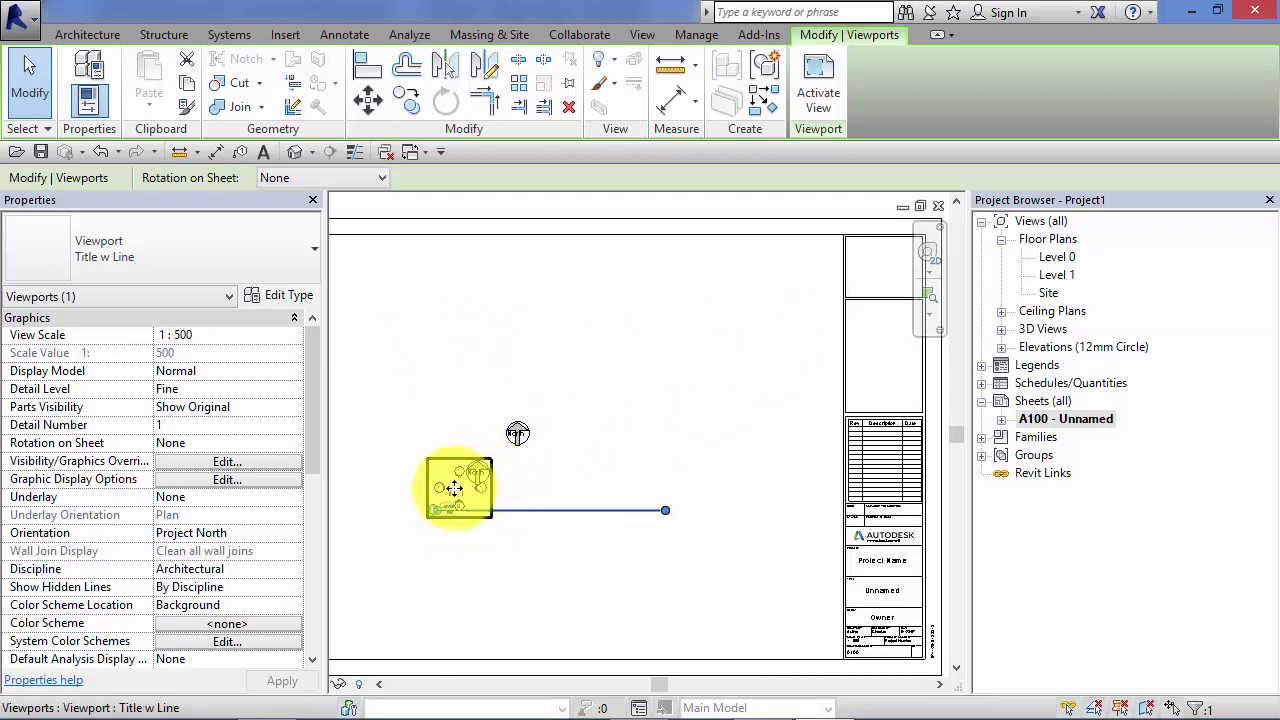
drag(486, 491, 493, 595)
click(558, 462)
- Drag the sheet's new North arrow into the title block's top box
click(519, 436)
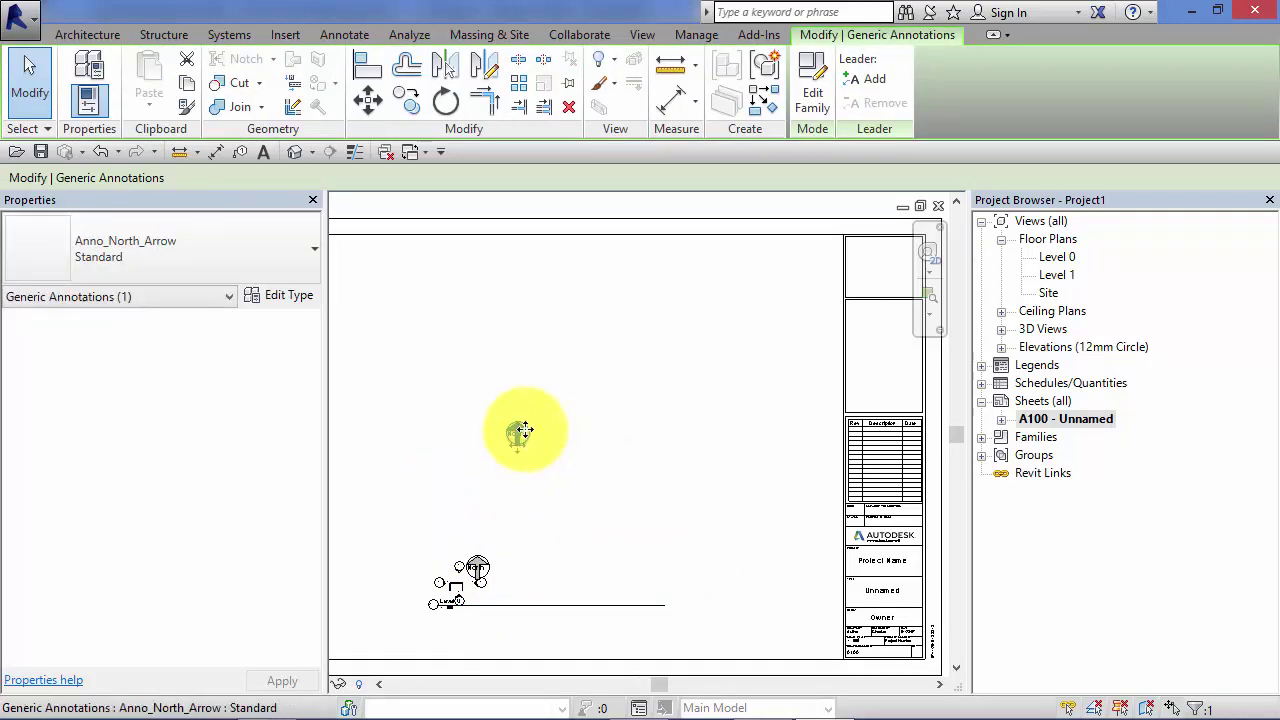
mouse_move(520, 436)
mouse_down()
mouse_move(680, 349)
mouse_move(890, 264)
mouse_up()
click(871, 334)
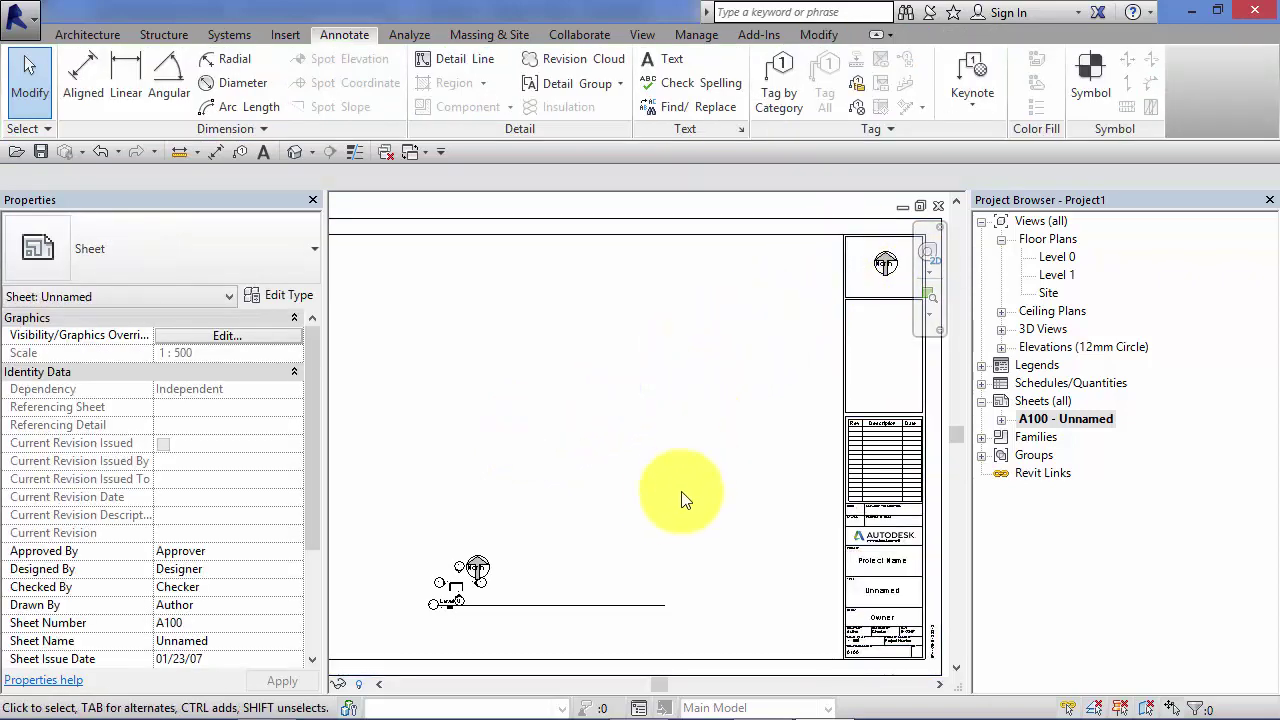
mouse_move(677, 509)
middle_down()
mouse_move(686, 480)
mouse_move(678, 500)
middle_up()
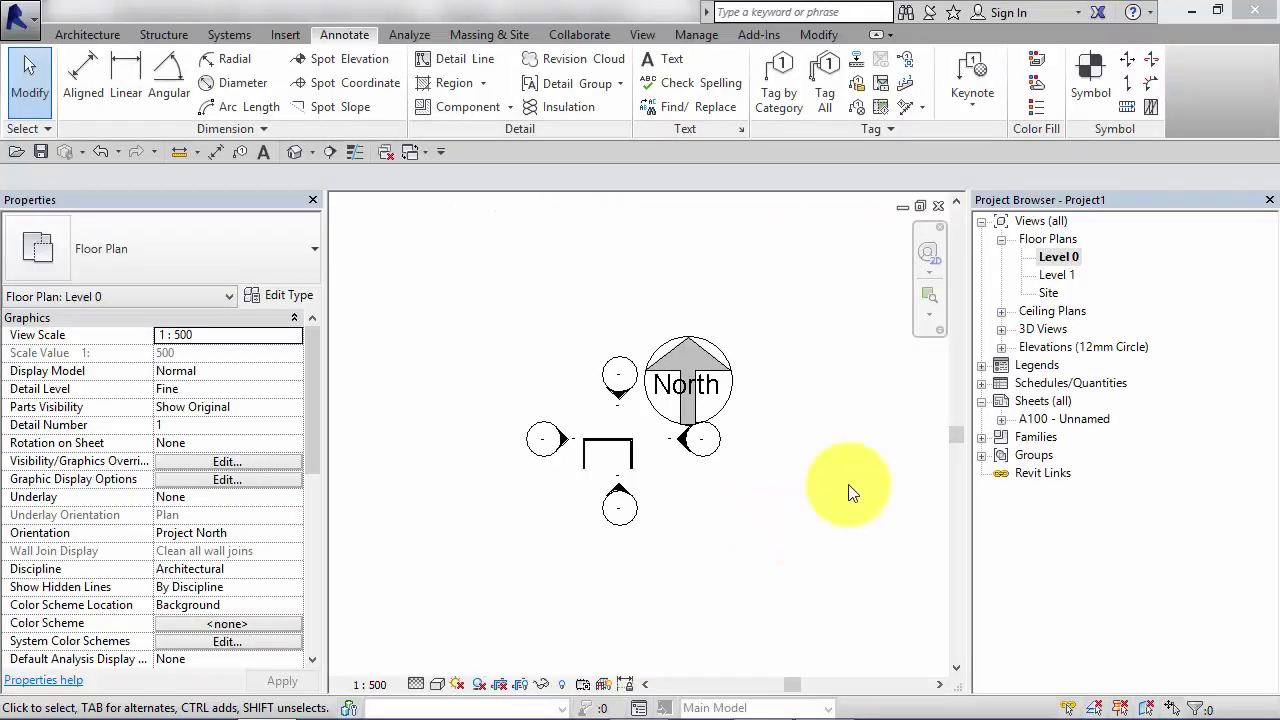
- Place another North arrow symbol in the Level 0 plan
click(1092, 72)
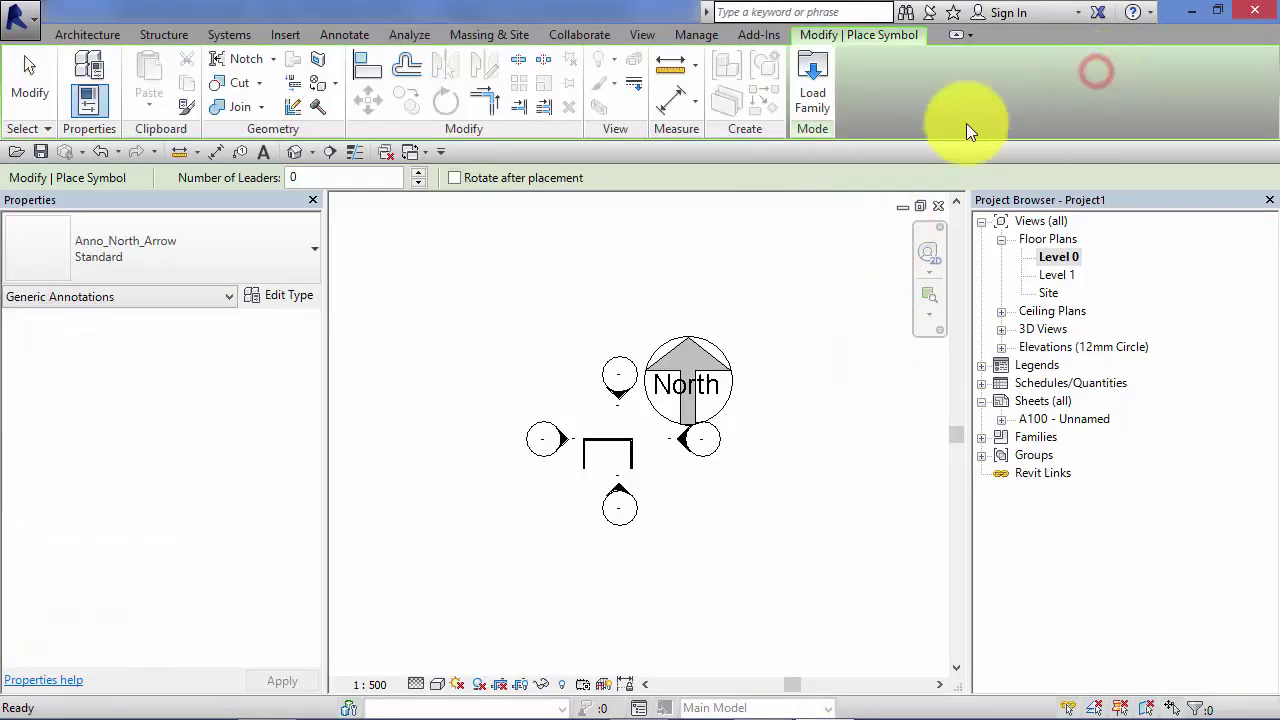
click(297, 256)
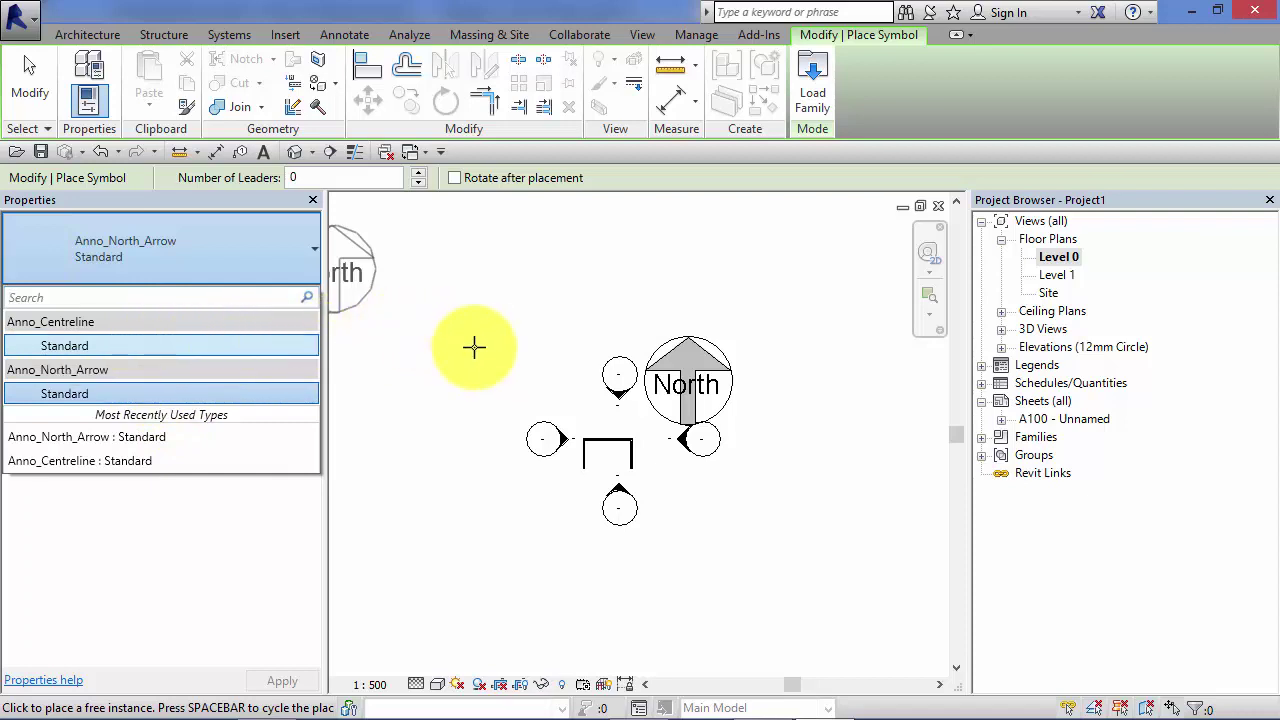
click(511, 438)
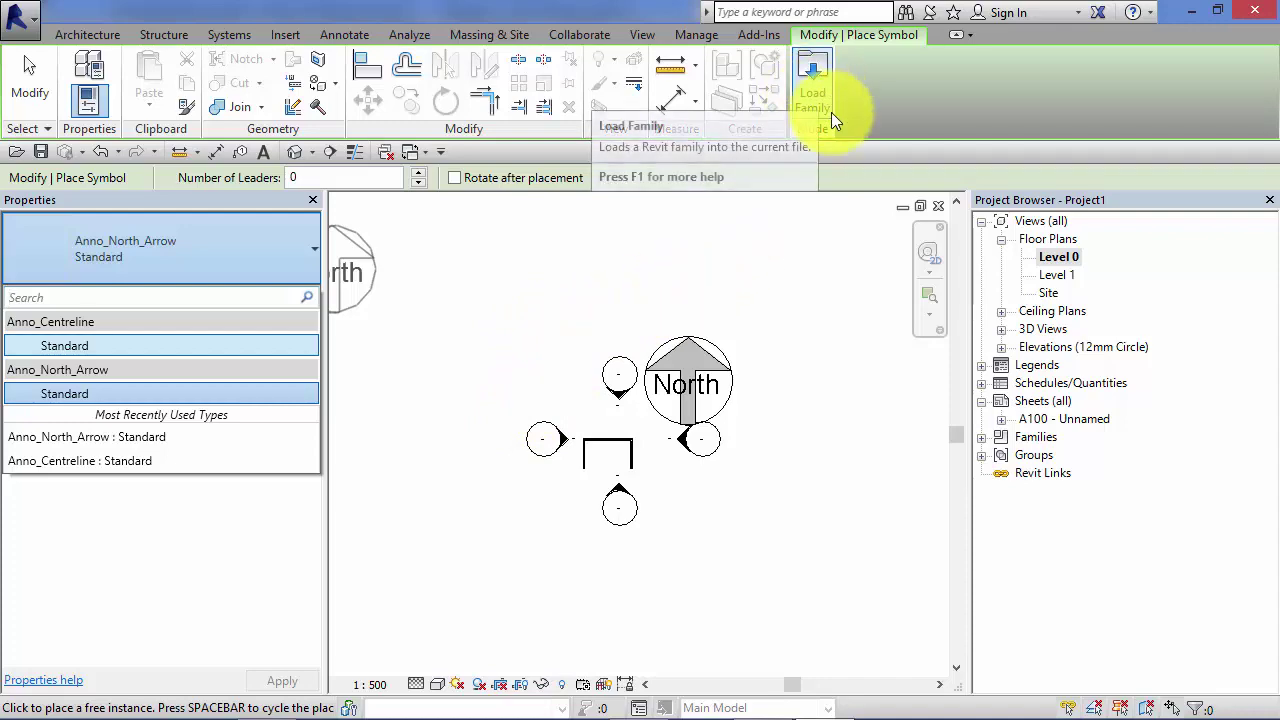
click(25, 82)
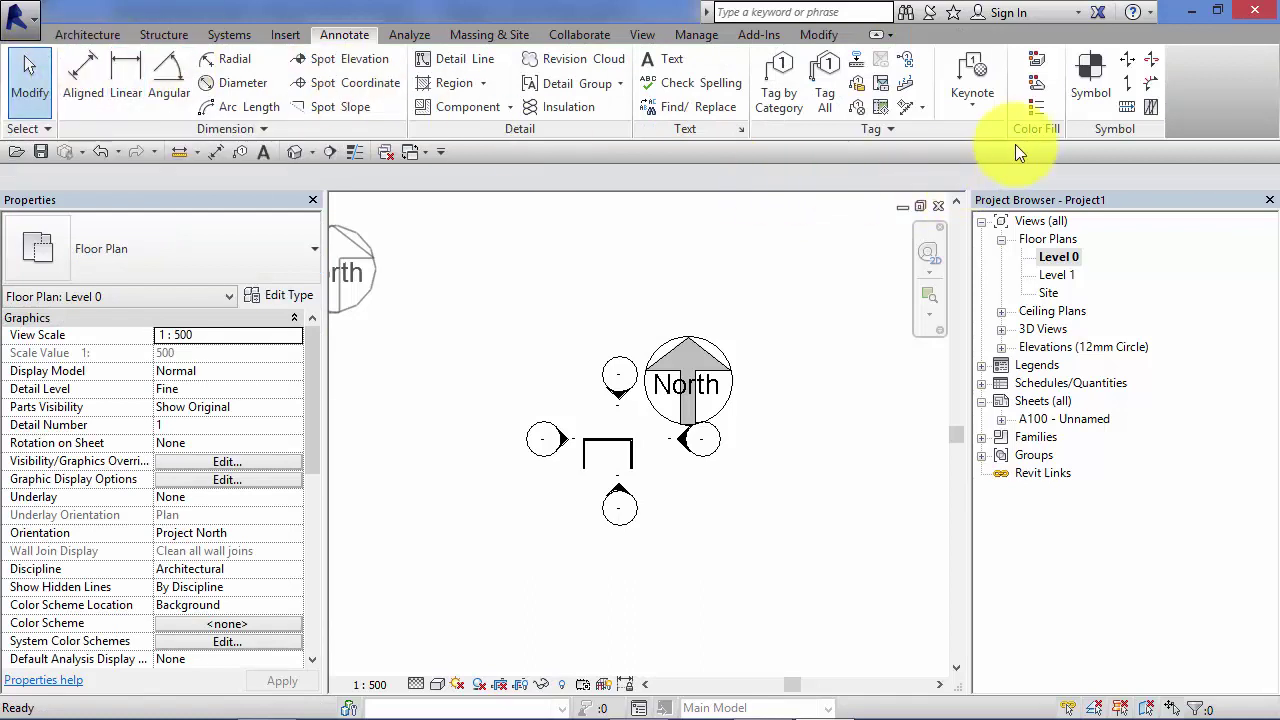
- Restart symbol placement and open Load Family from the symbol types
click(1091, 77)
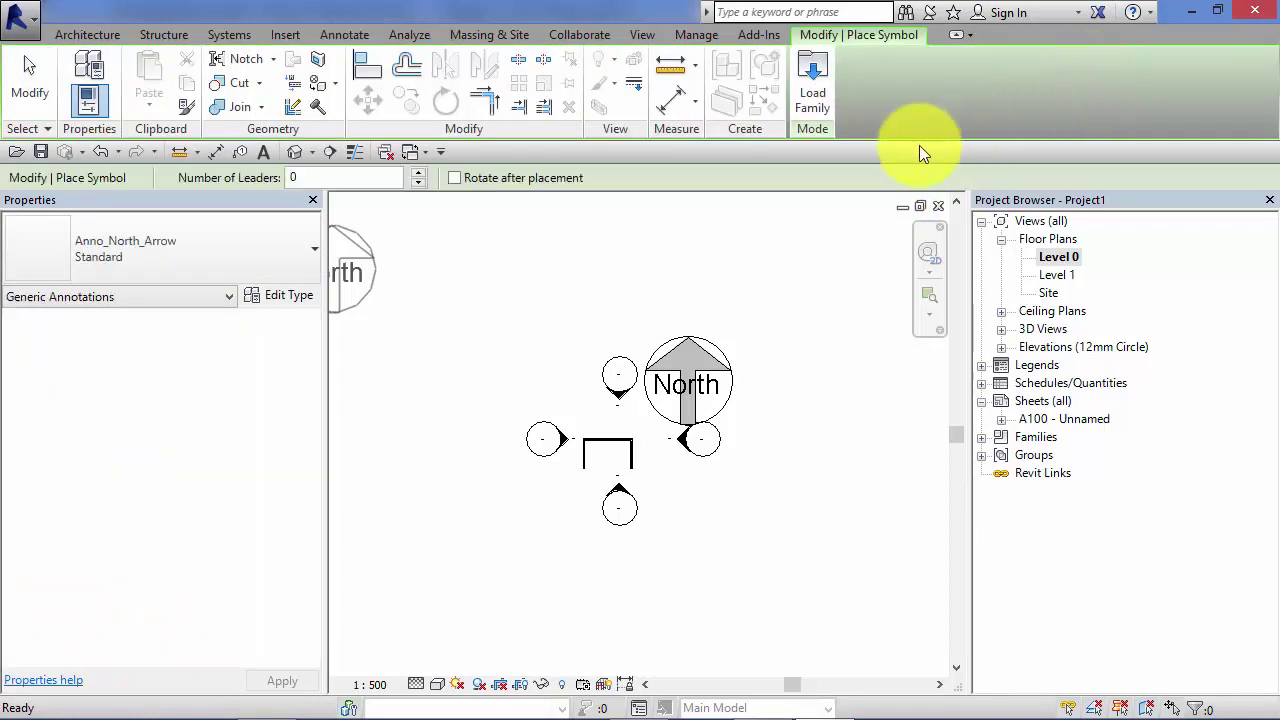
click(296, 255)
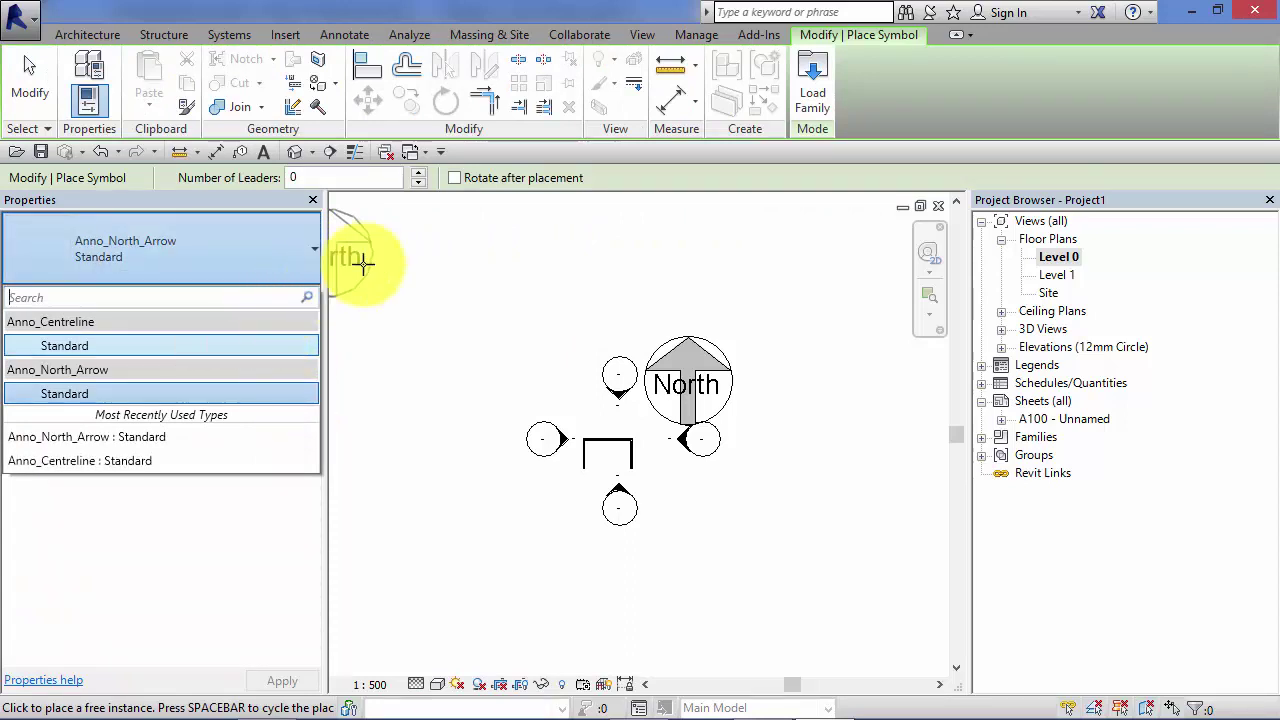
click(815, 75)
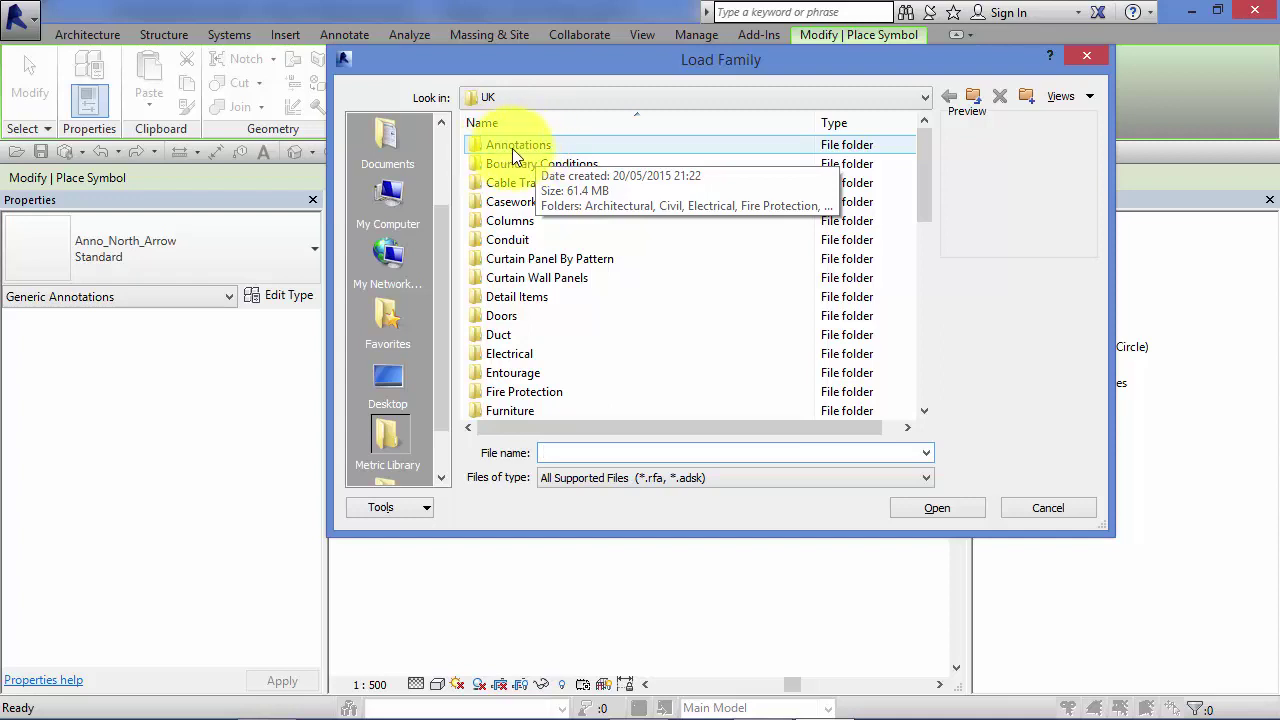
- Load Anno_North_Arrow_Filled_2.rfa from the Annotations > Architectural library folder
double_click(518, 146)
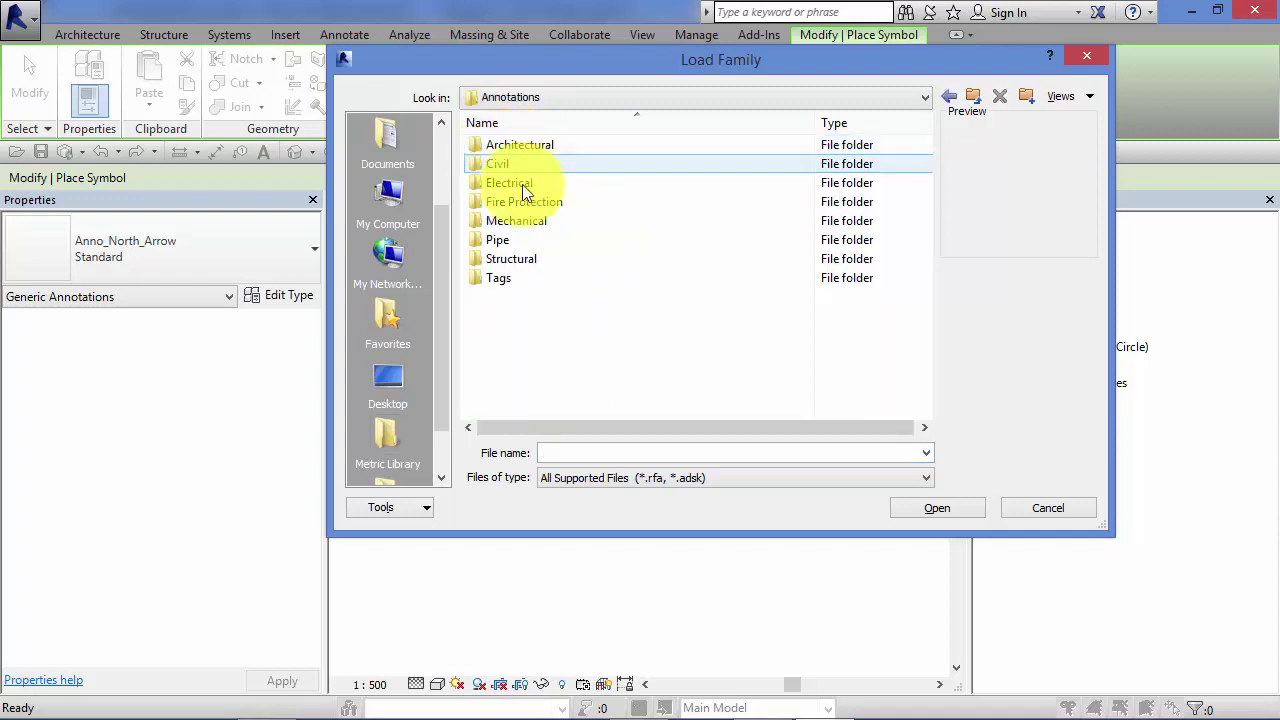
double_click(518, 147)
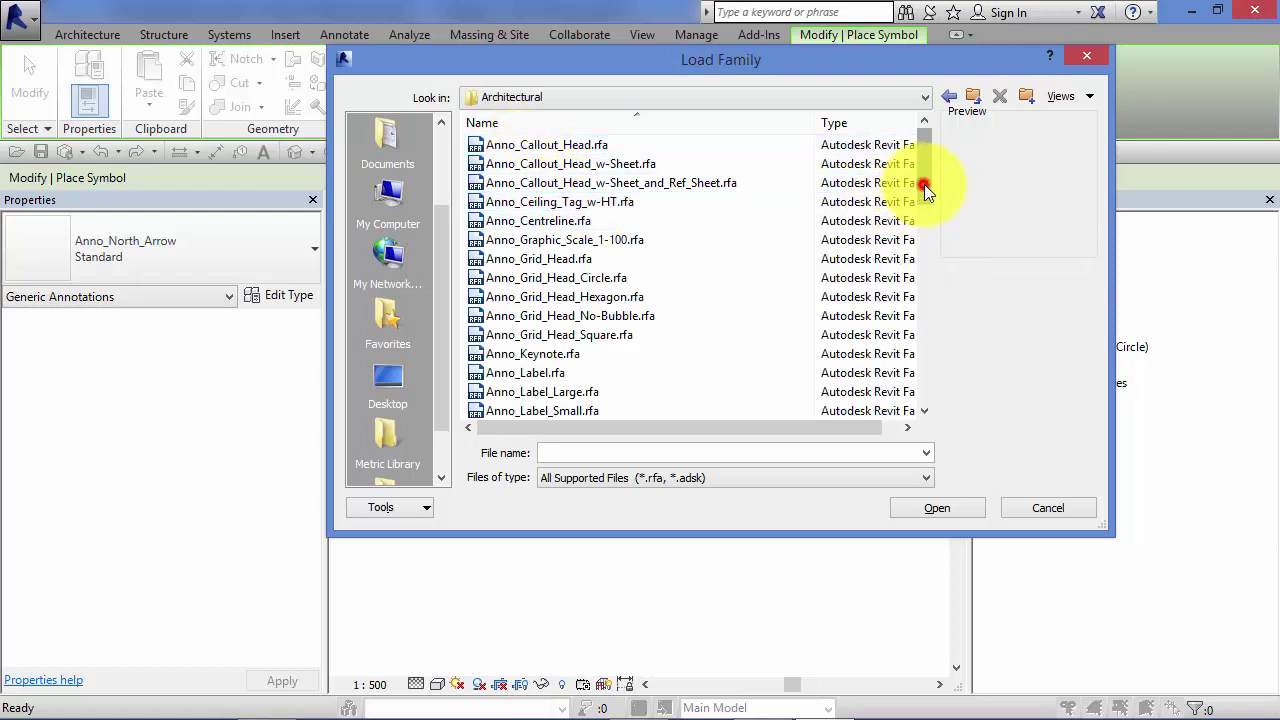
drag(924, 184, 902, 257)
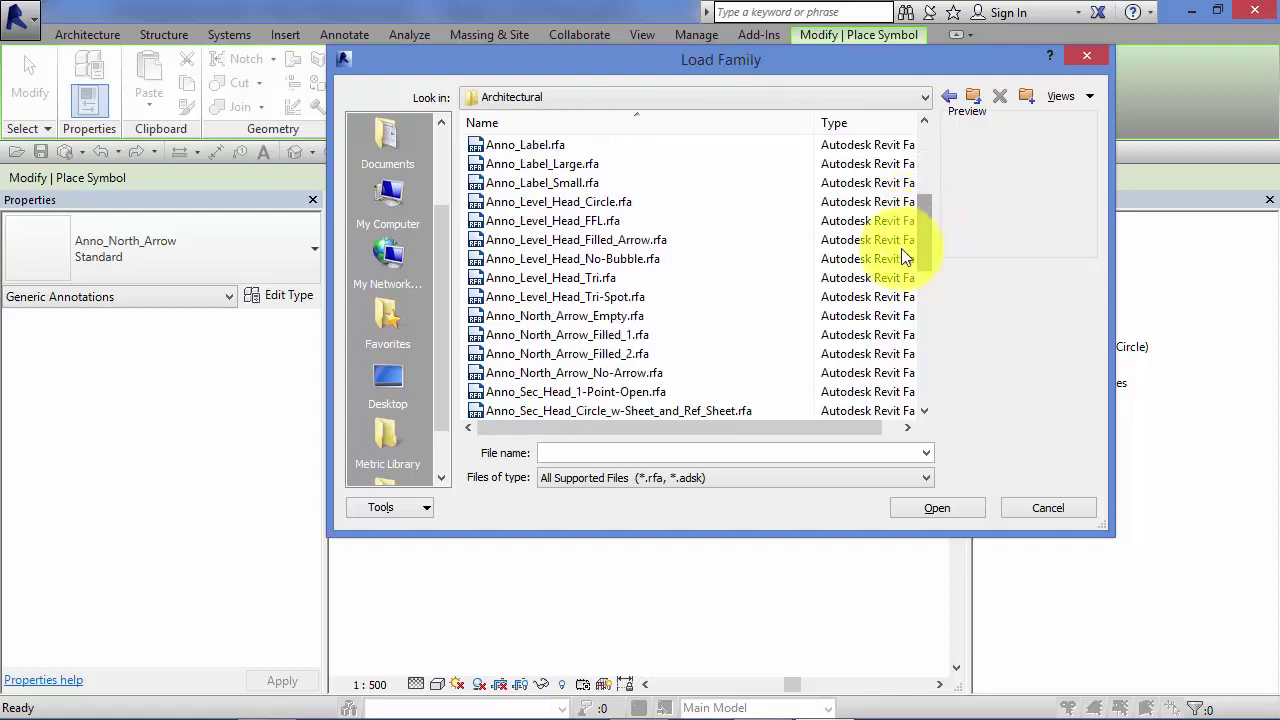
click(554, 356)
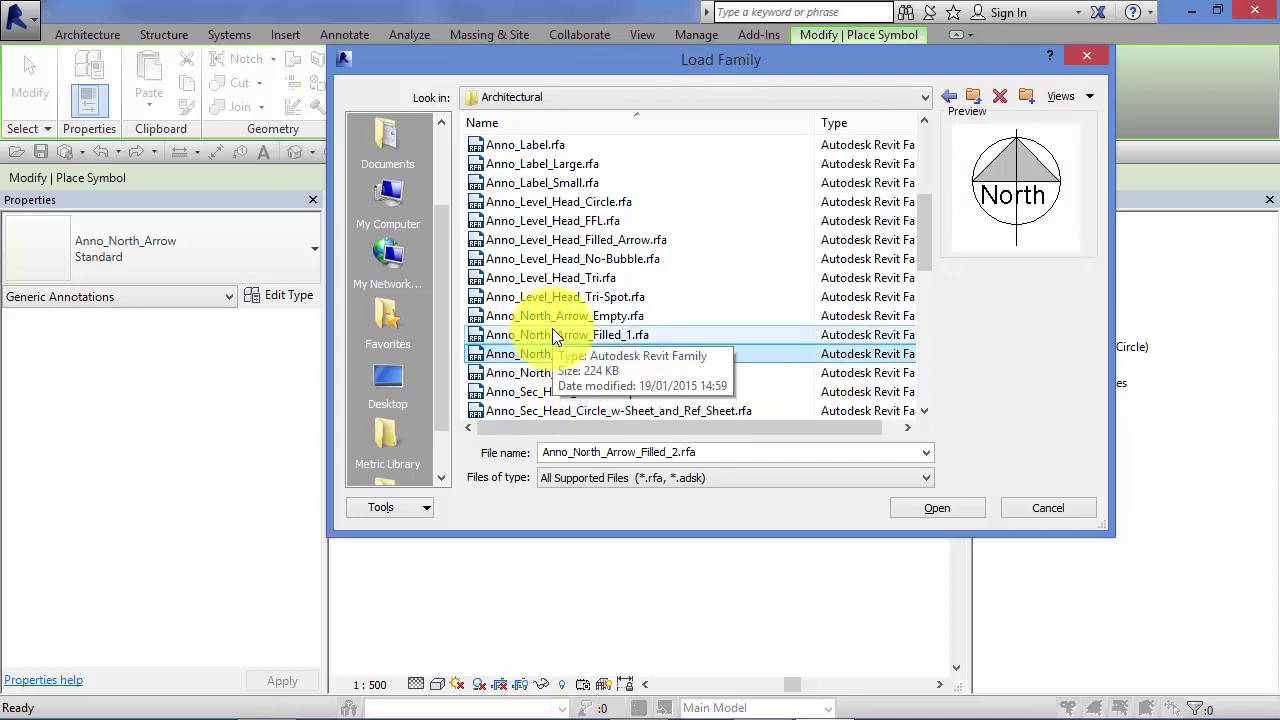
click(552, 334)
click(550, 355)
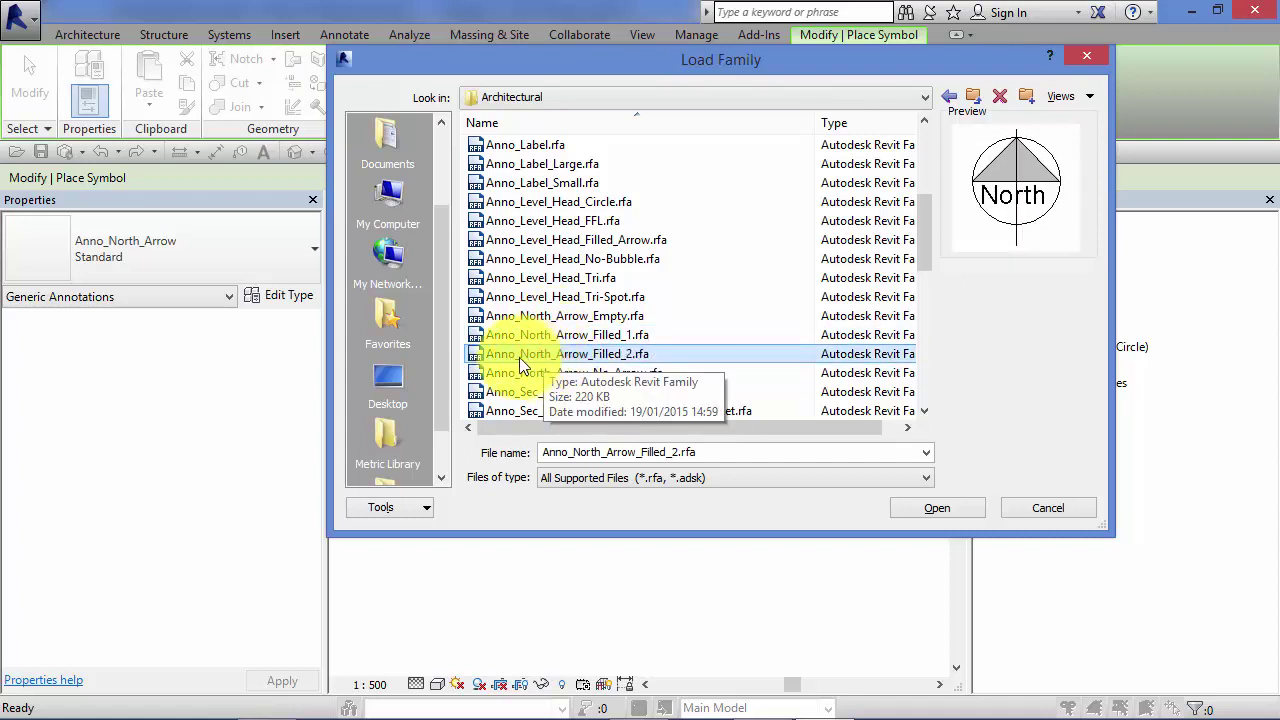
click(953, 507)
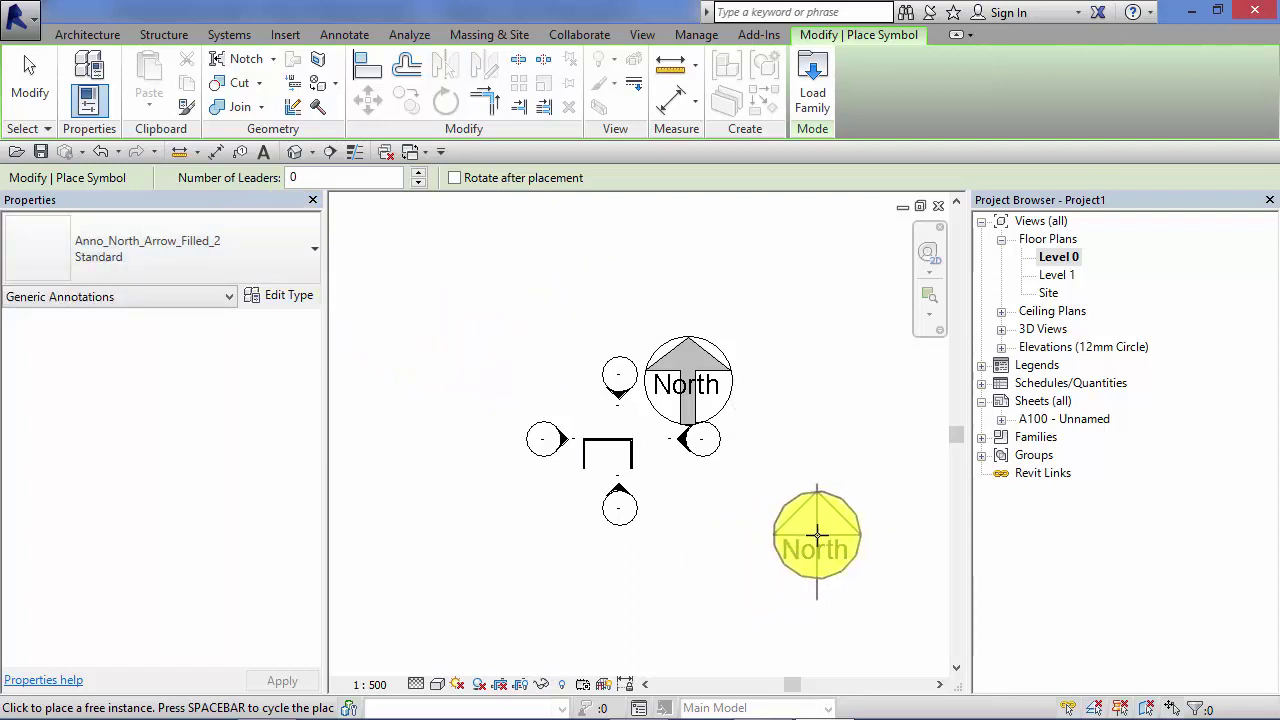
- Place the Anno_North_Arrow_Filled_2 symbol below right of the original arrow and zoom in on it
click(817, 535)
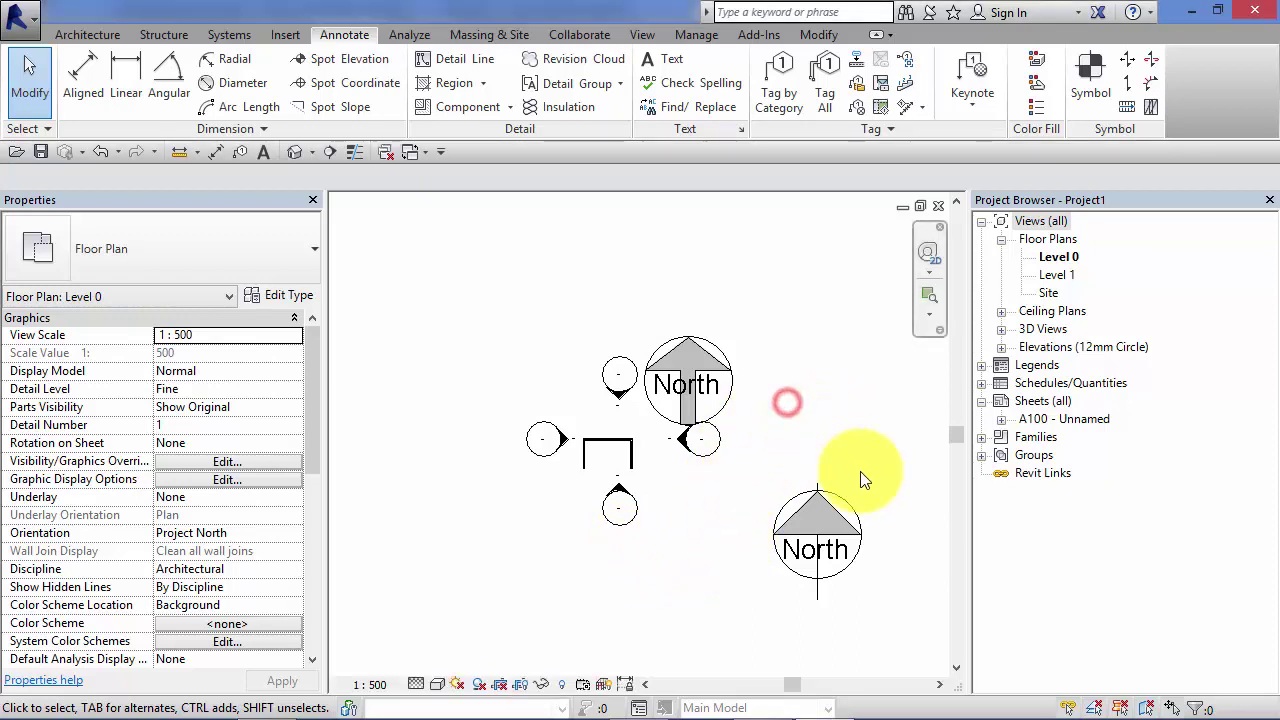
scroll(857, 463, up, 4)
middle_drag(937, 551, 820, 320)
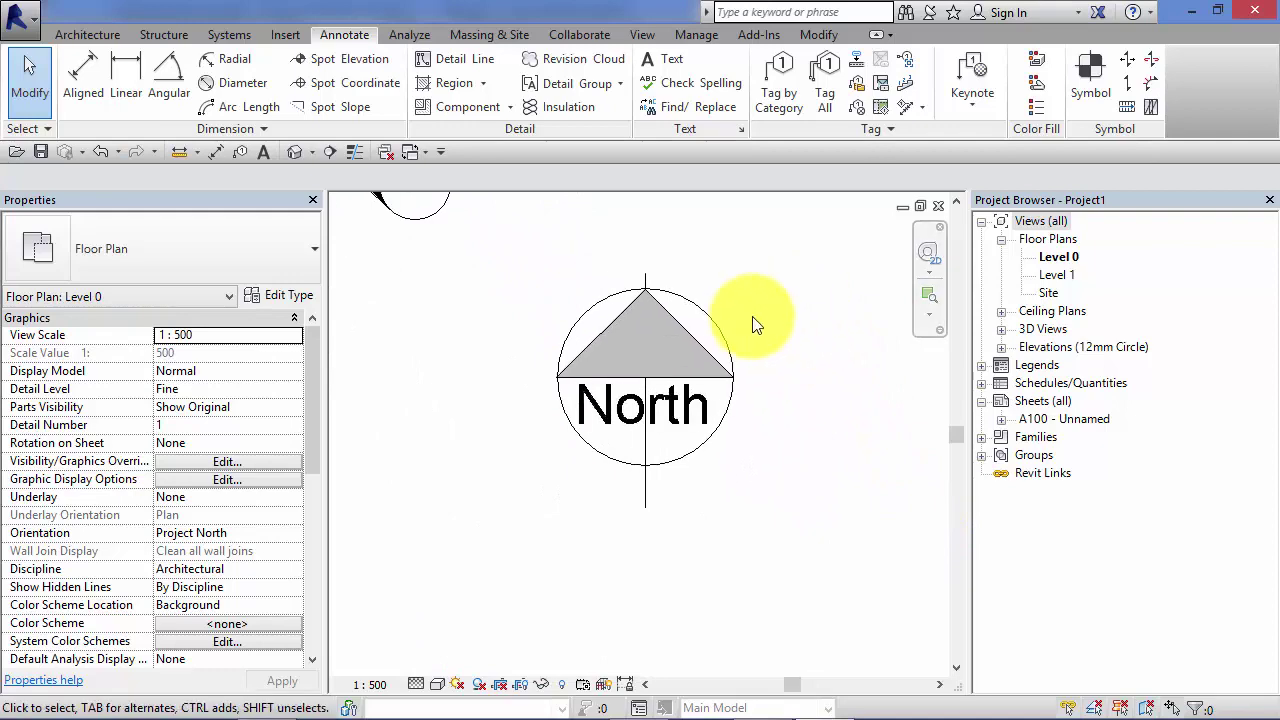
middle_drag(777, 466, 765, 515)
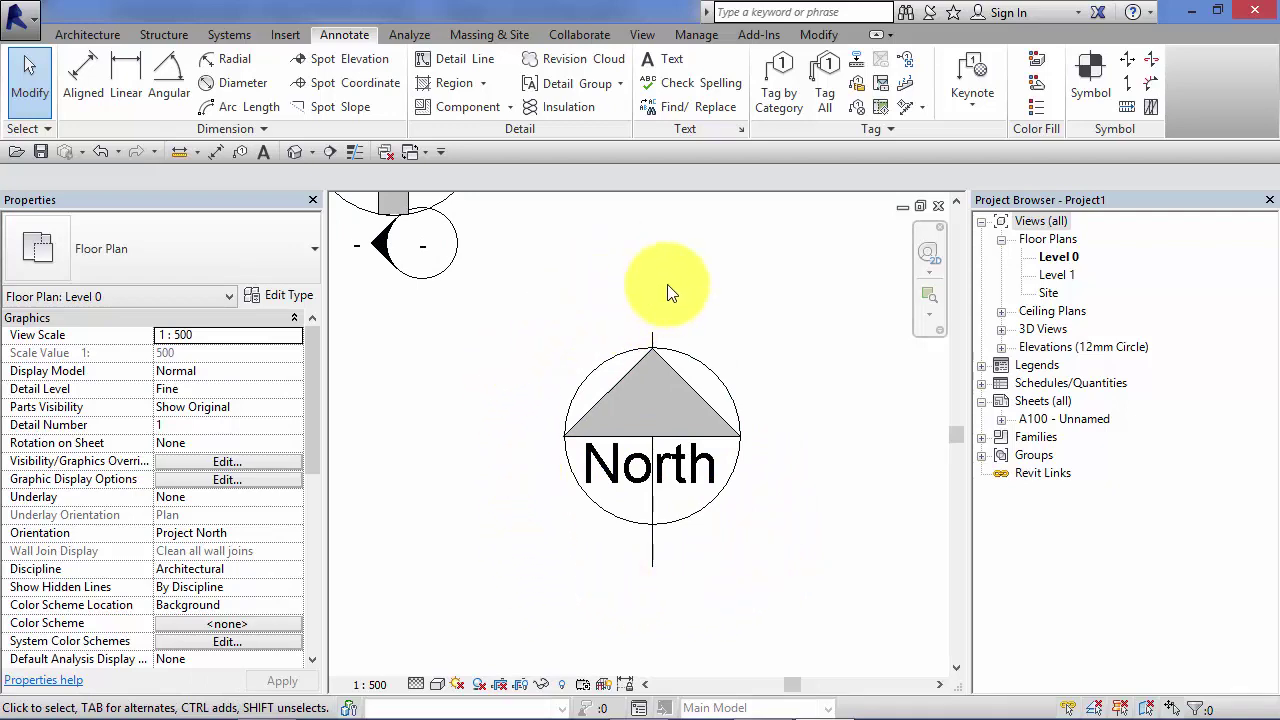
- Open the placed north arrow's family, Anno_North_Arrow_Filled_2, and centre the whole symbol in view
click(679, 352)
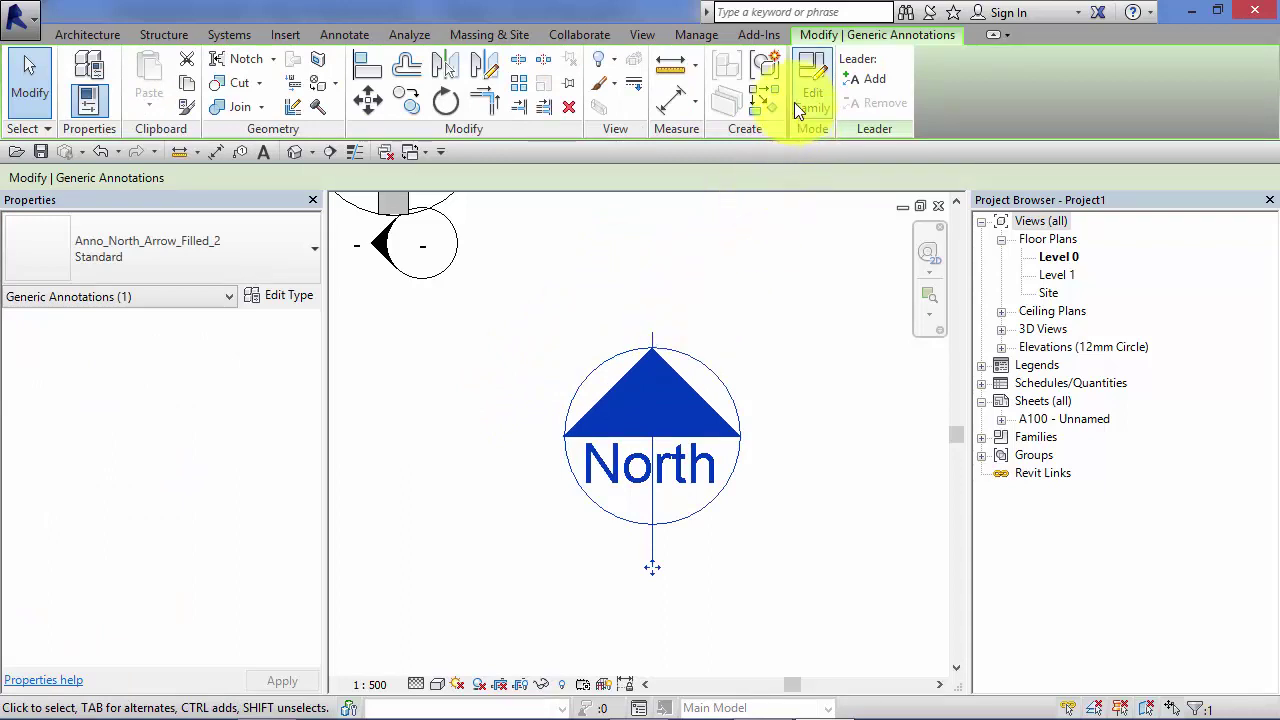
click(813, 82)
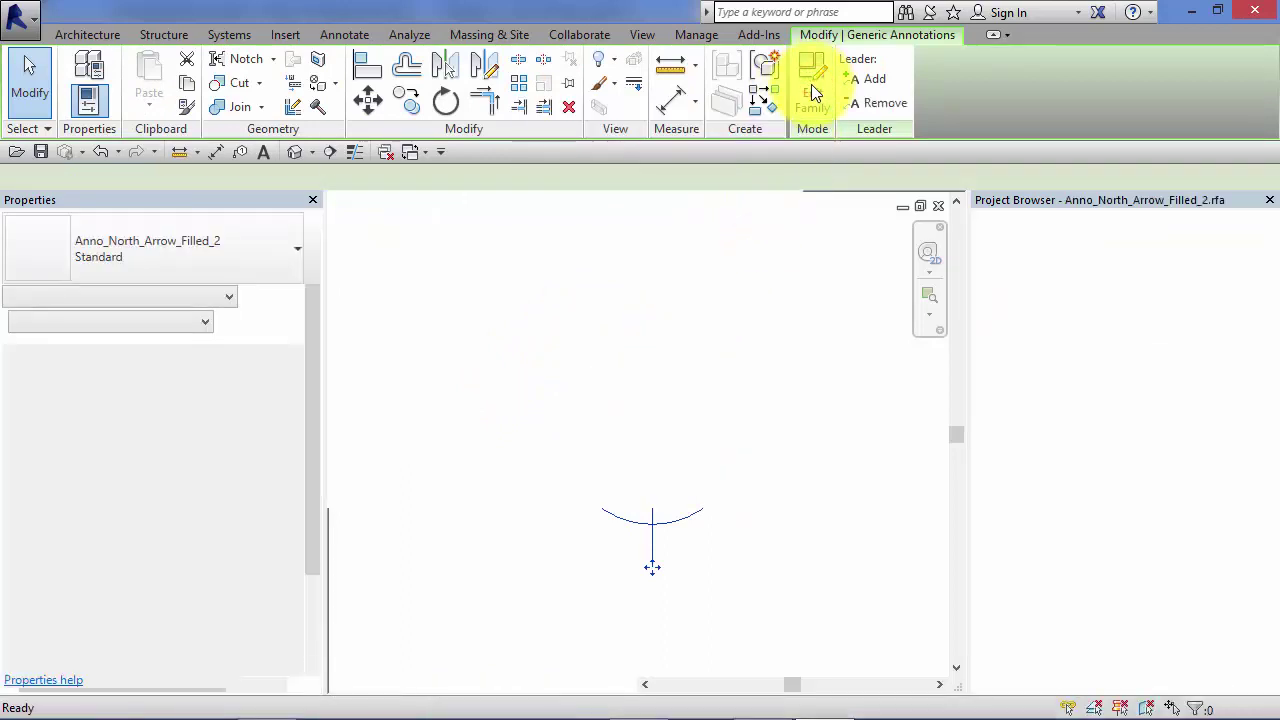
scroll(852, 506, down, 2)
middle_drag(852, 506, 786, 494)
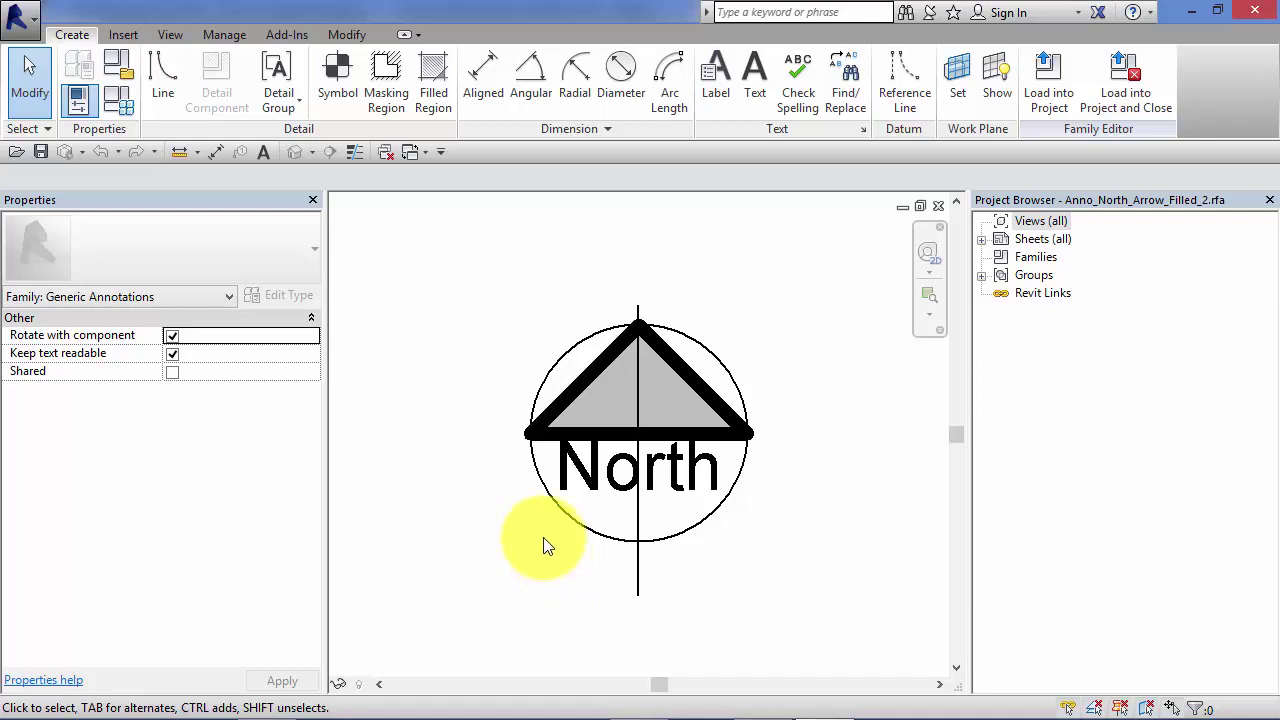
middle_drag(547, 545, 540, 560)
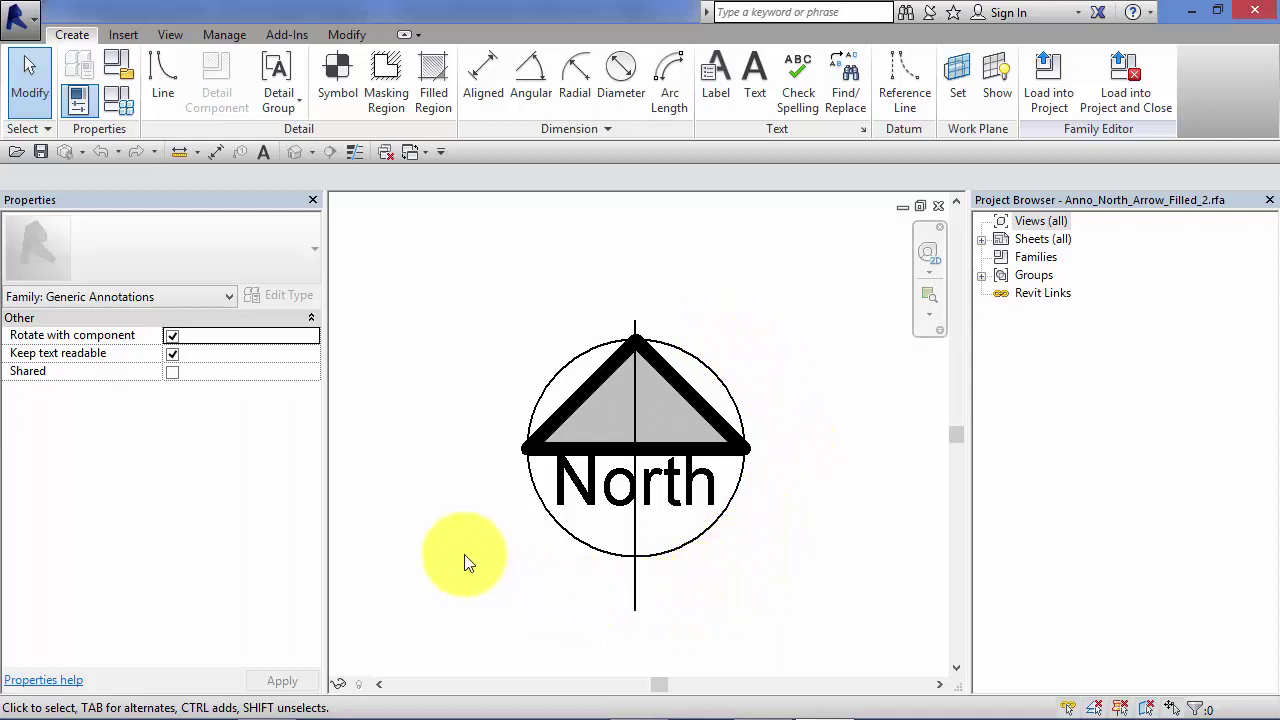
- Close the north arrow family without saving and start a new family, dismissing the save reminder
click(939, 206)
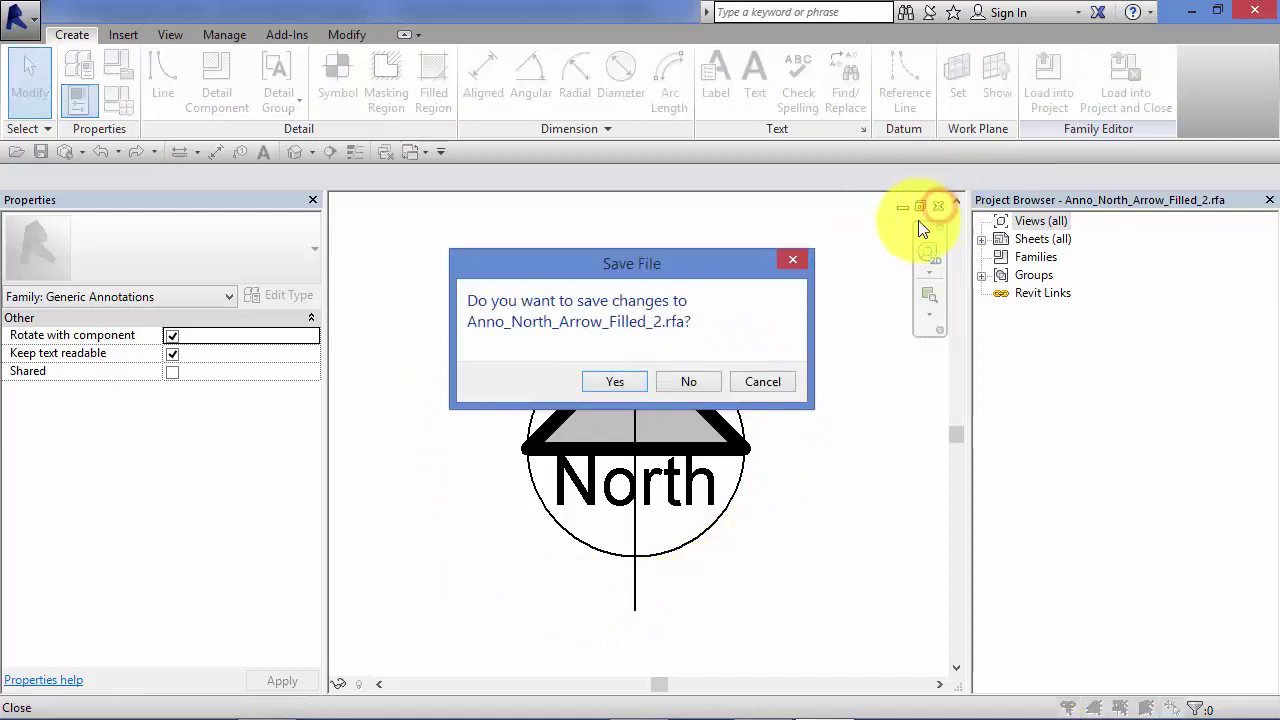
click(705, 383)
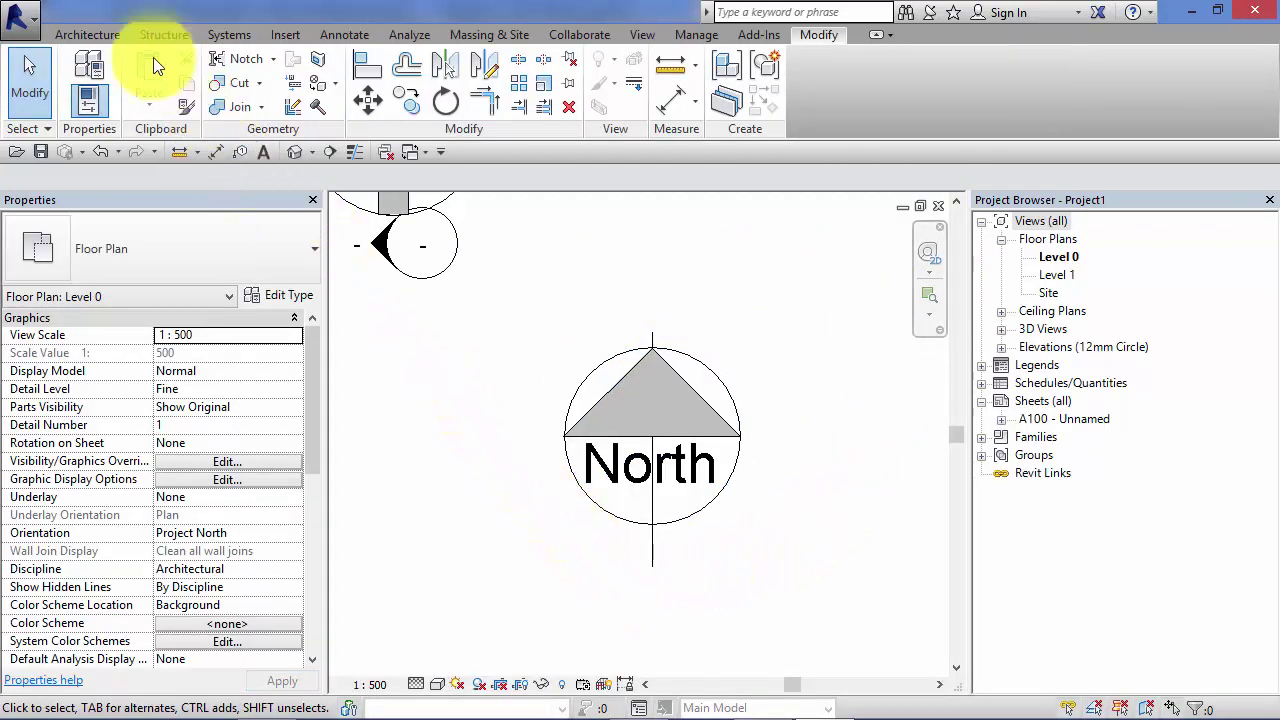
click(33, 22)
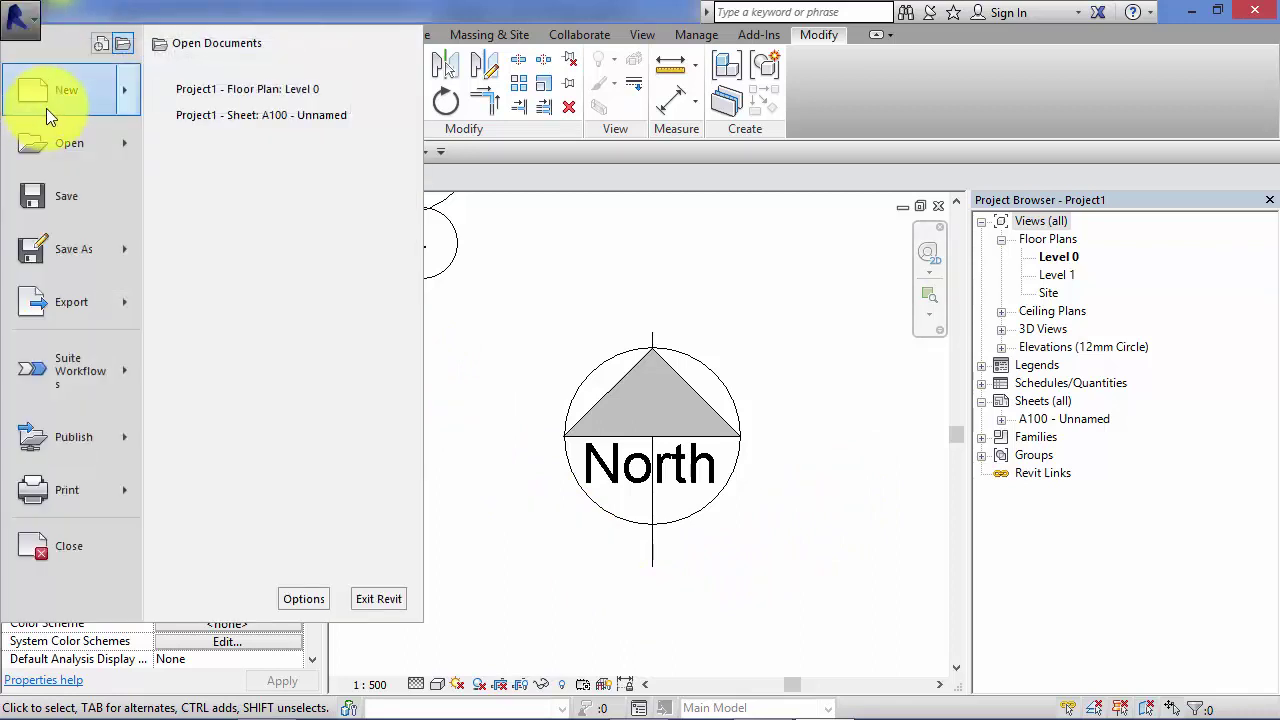
click(131, 92)
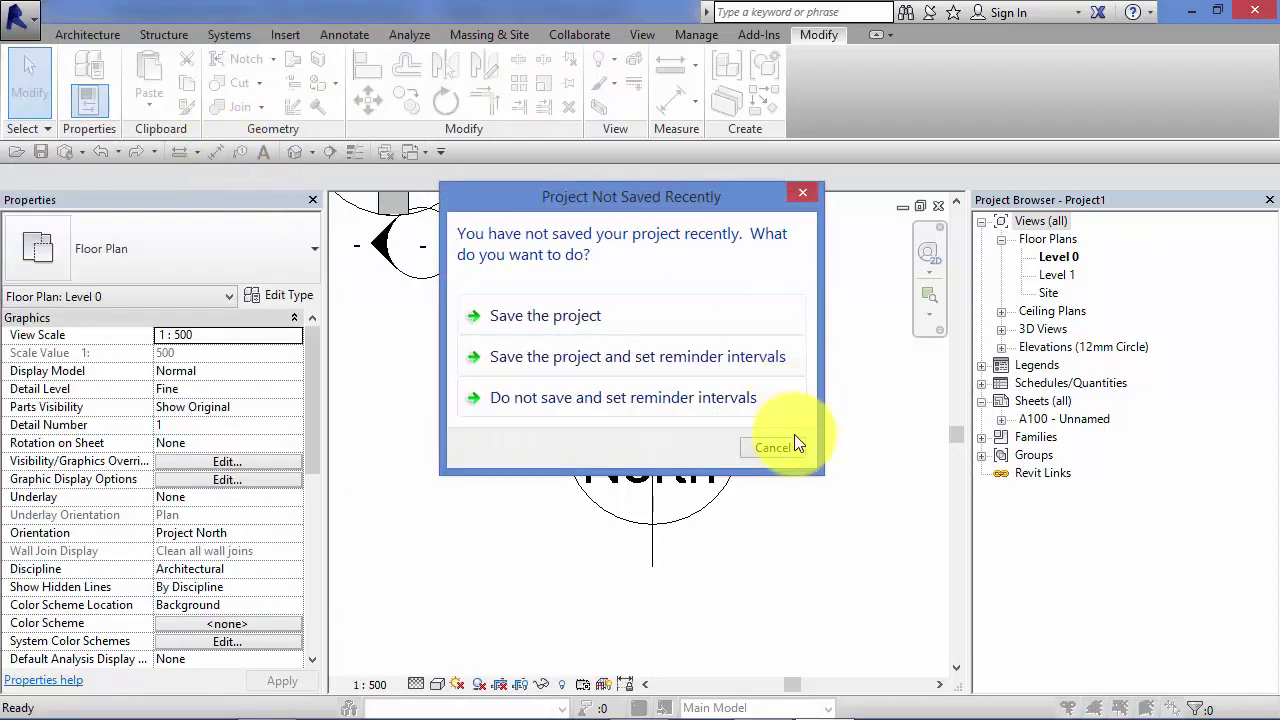
click(774, 446)
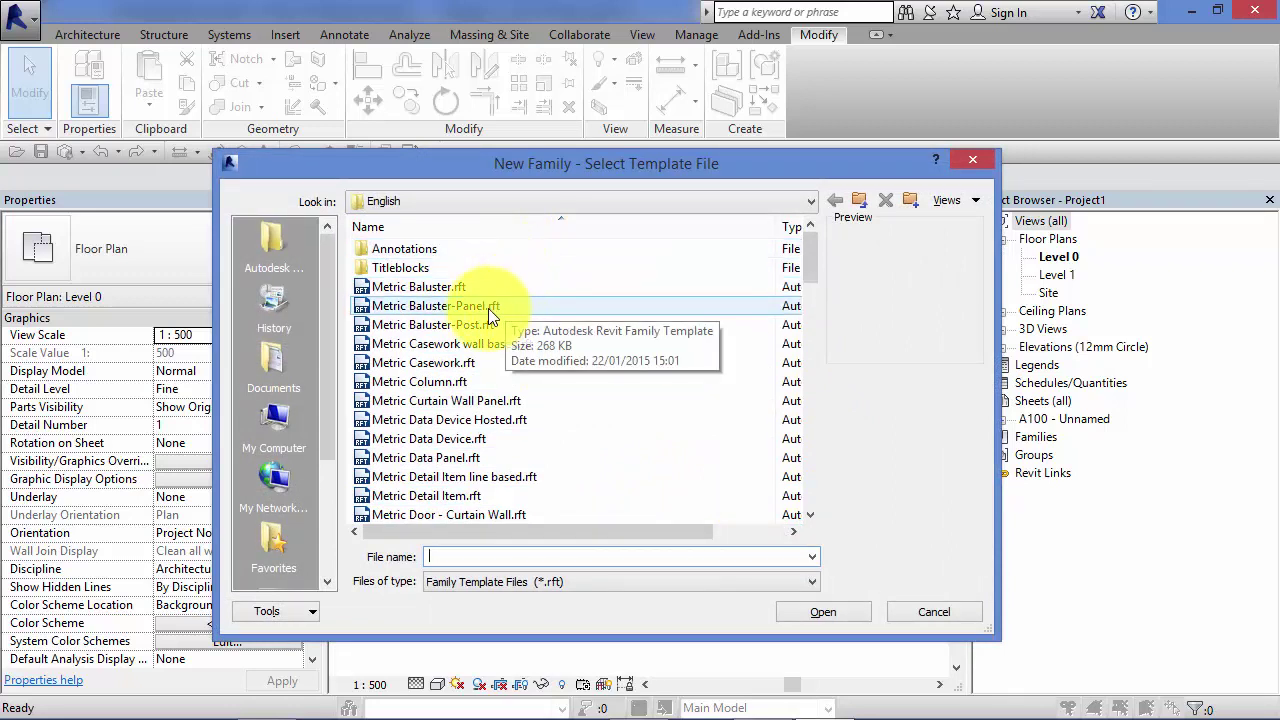
- Create Family2 from Annotations > Metric Generic Annotation.rft and zoom in on its instruction note
click(415, 251)
double_click(415, 251)
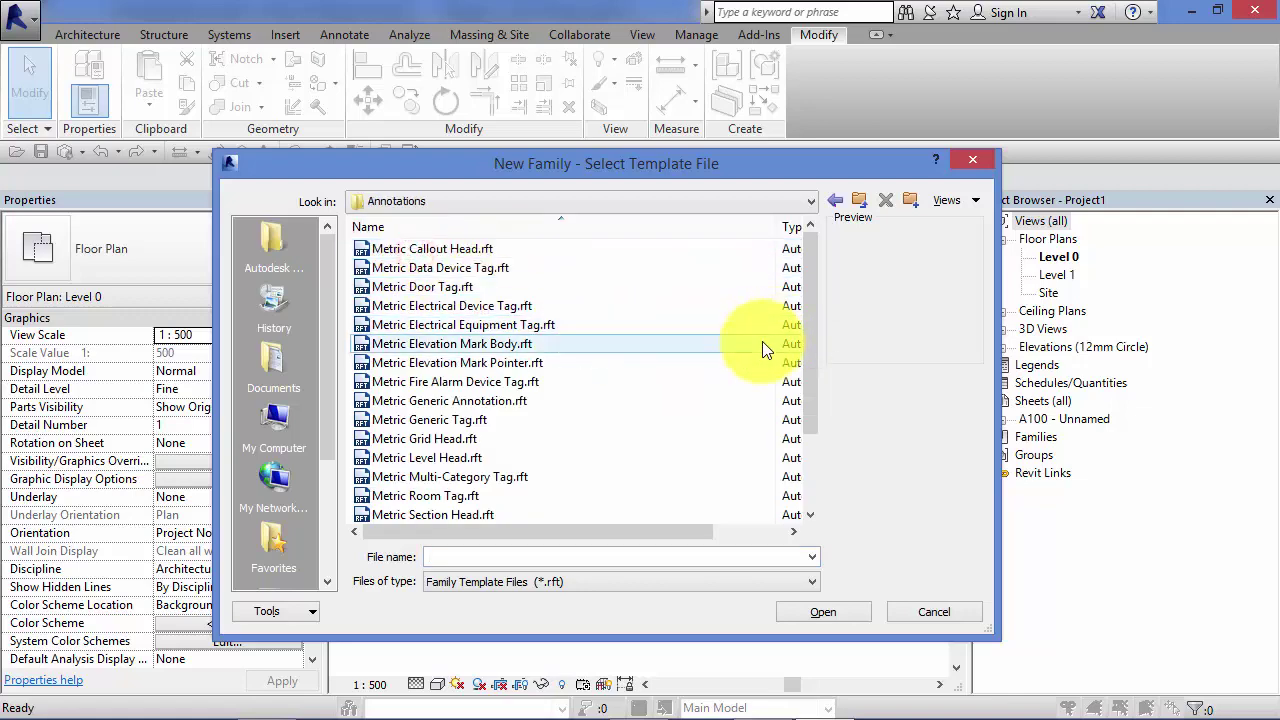
click(440, 404)
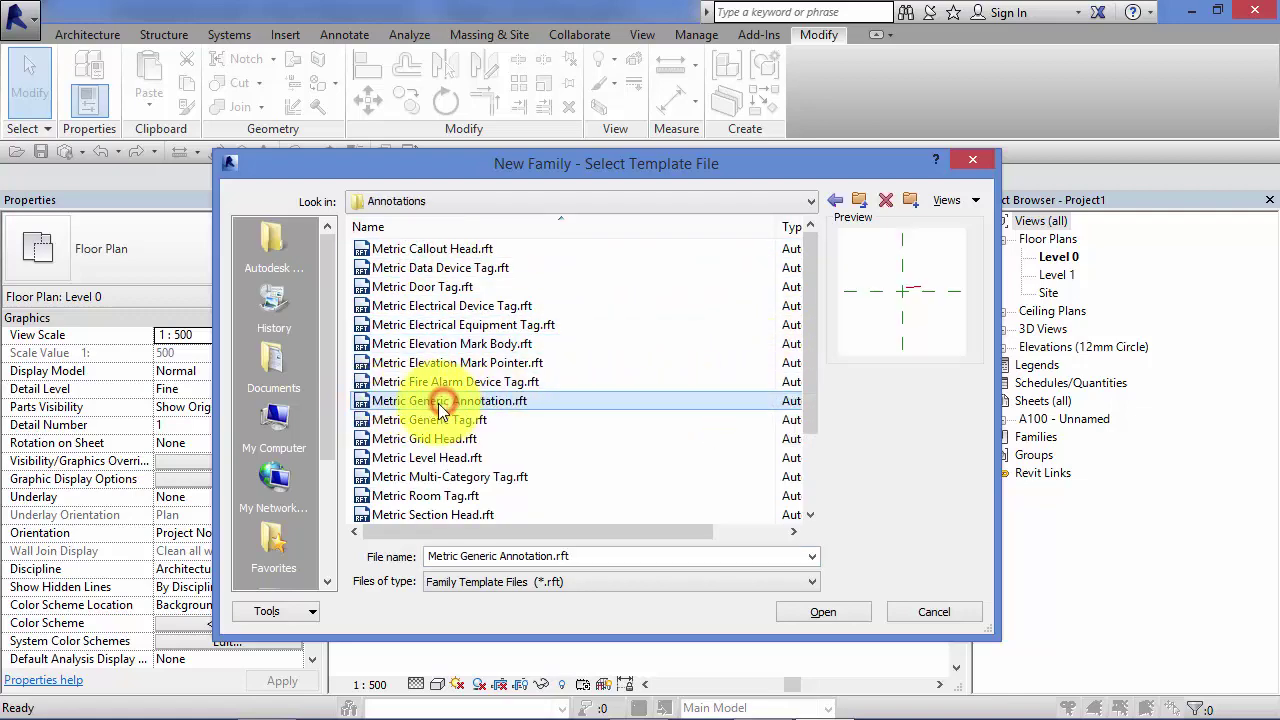
click(854, 610)
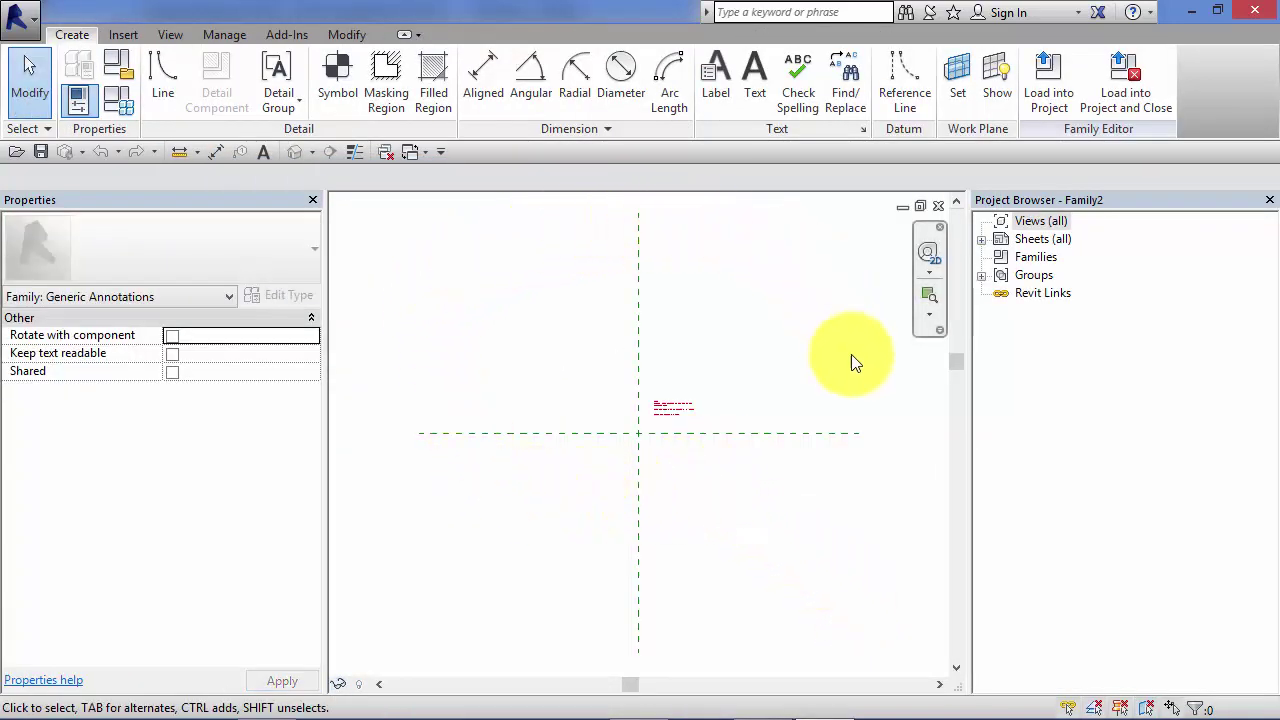
scroll(744, 505, up, 1)
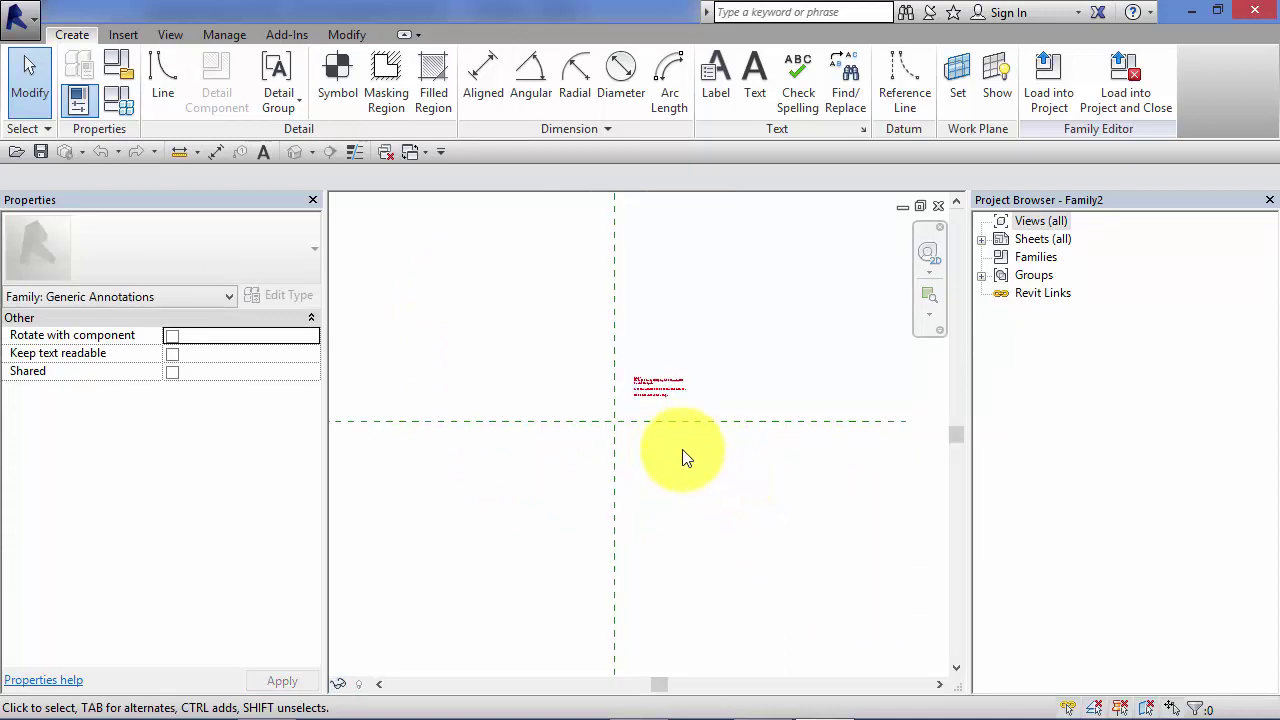
mouse_move(684, 462)
middle_down()
mouse_move(720, 486)
mouse_move(663, 463)
middle_up()
scroll(670, 480, up, 2)
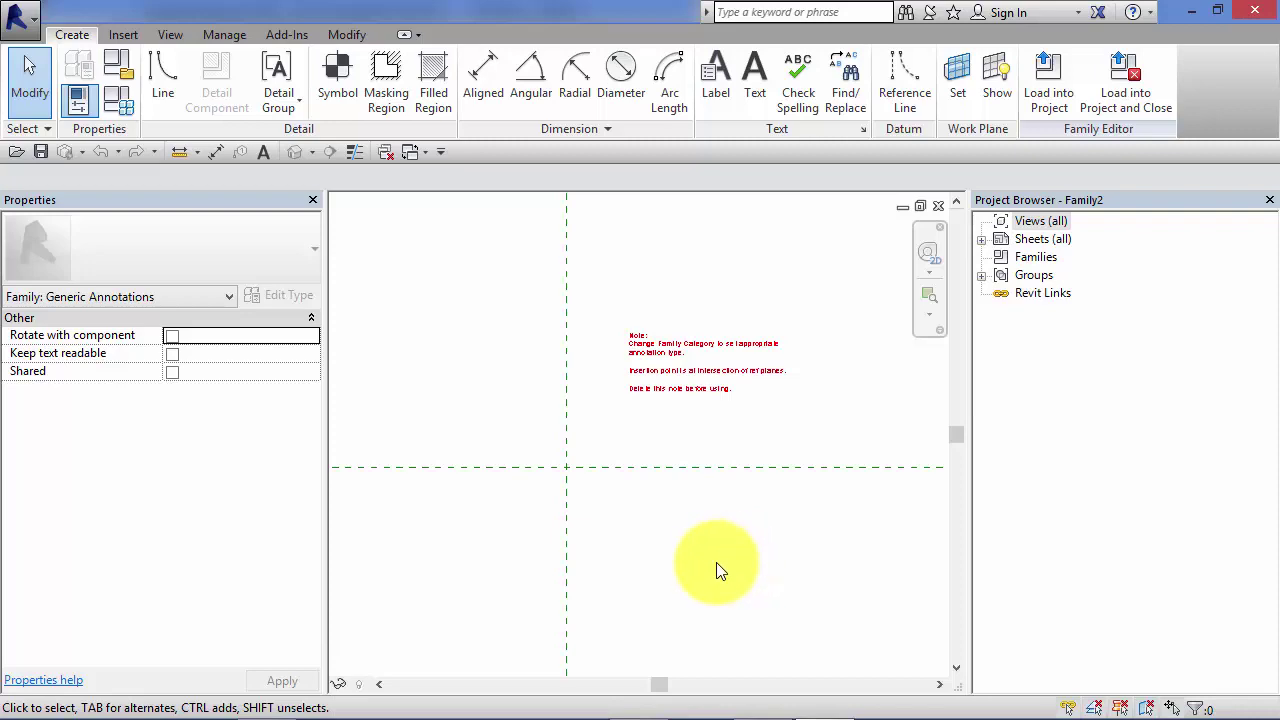
- Close the Family2 view to return to the project's Level 0 plan
click(936, 206)
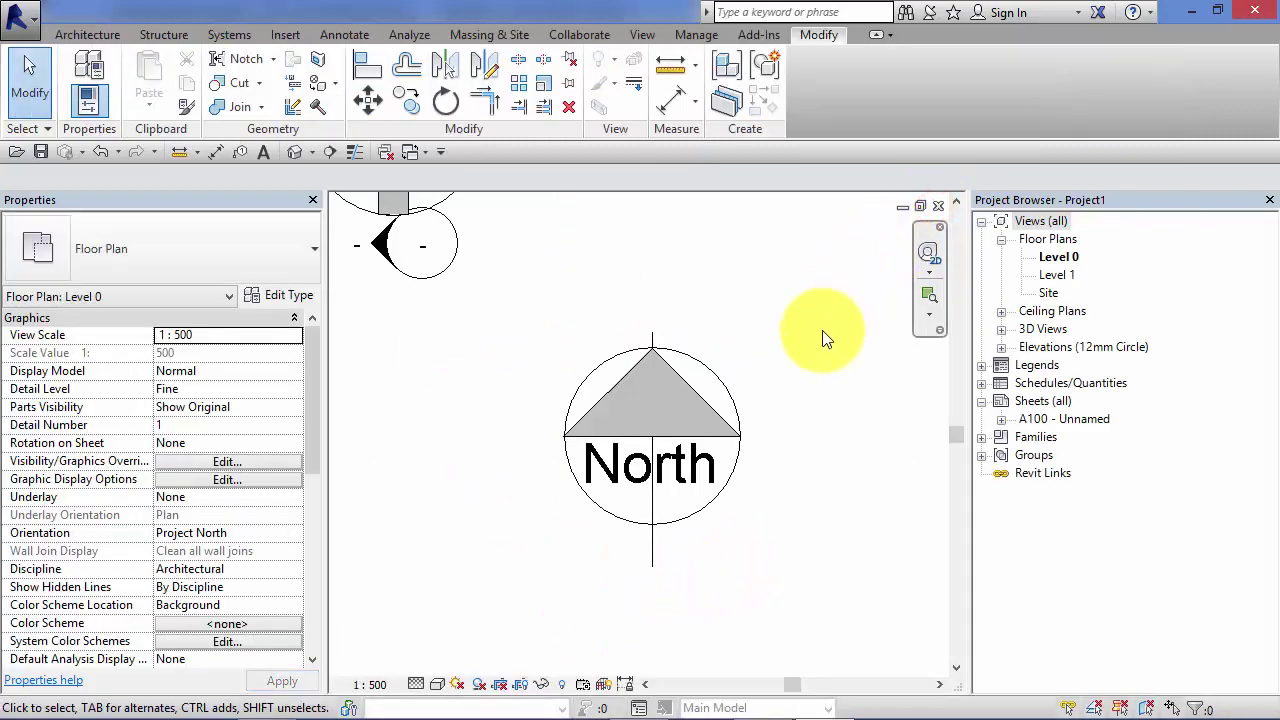